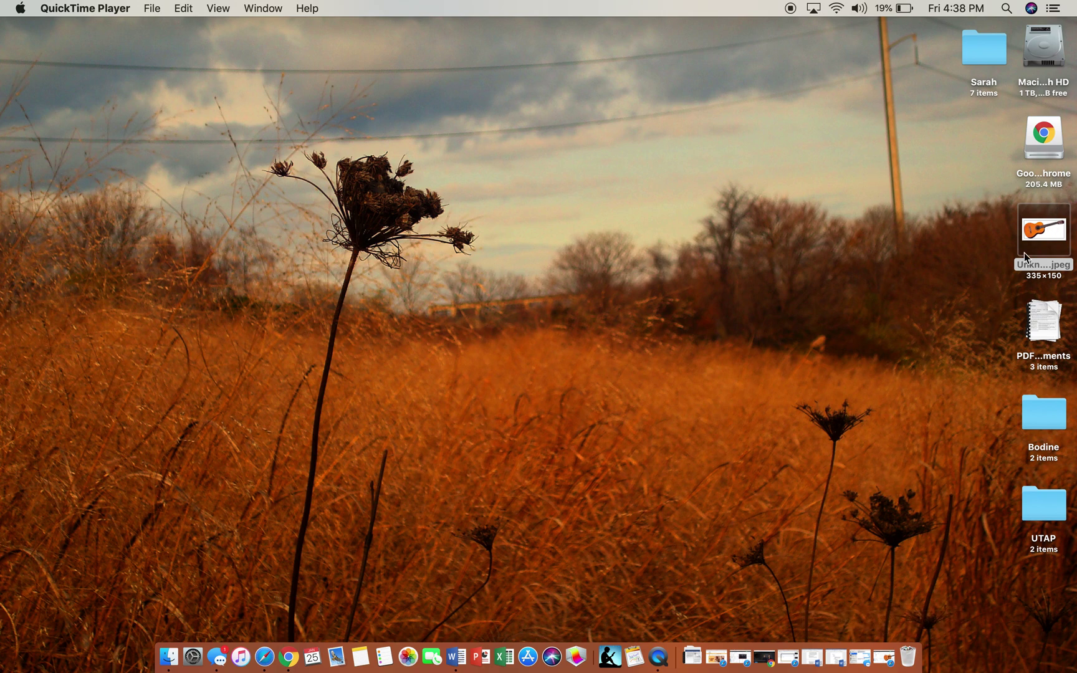
Step: Preview the guitar image file on the desktop, then close the preview
{"action": "left_click", "coordinate": [1056, 231]}
{"action": "double_click", "coordinate": [1057, 230]}
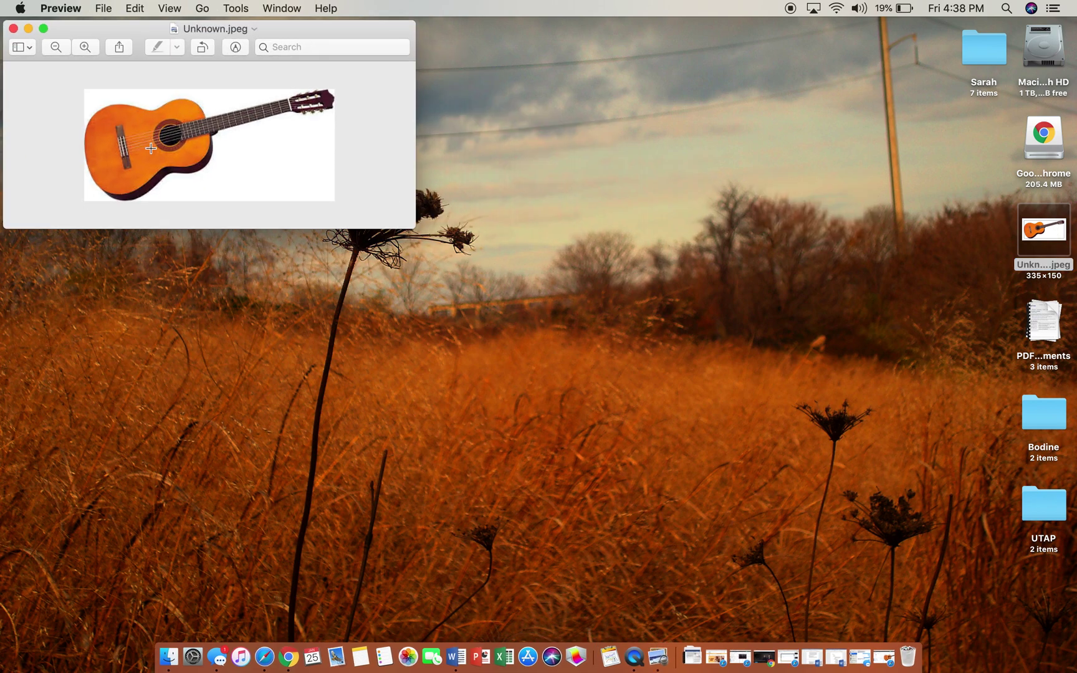
{"action": "left_click", "coordinate": [13, 28]}
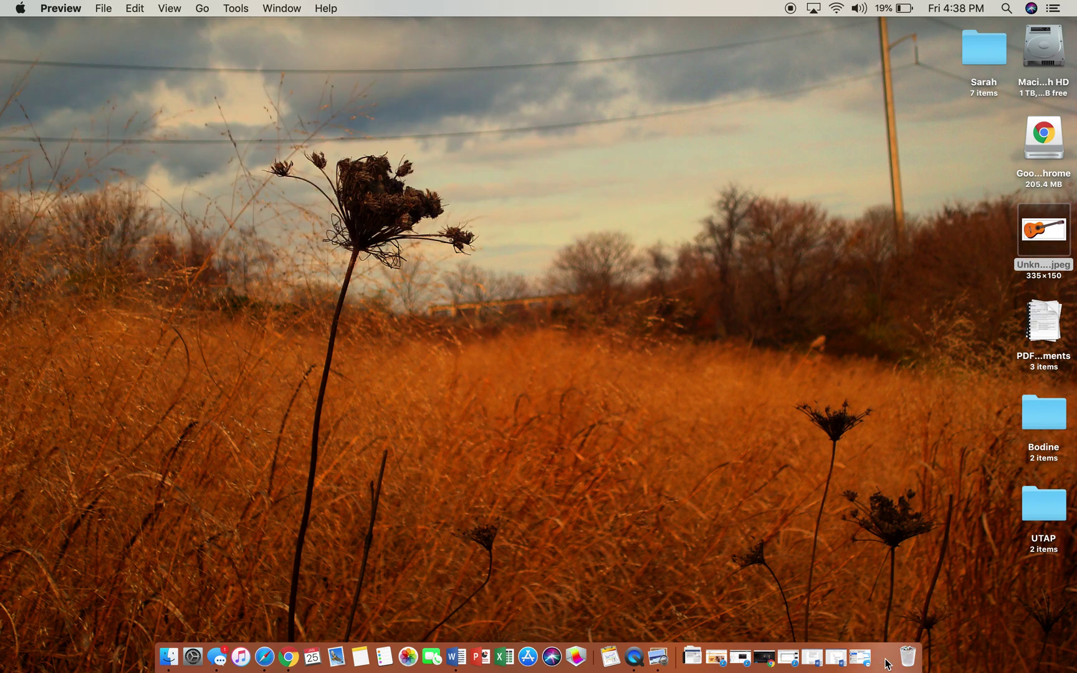
Step: Reload desmos.com in Safari, leave the current graph and start a fresh blank graph
{"action": "left_click", "coordinate": [884, 657]}
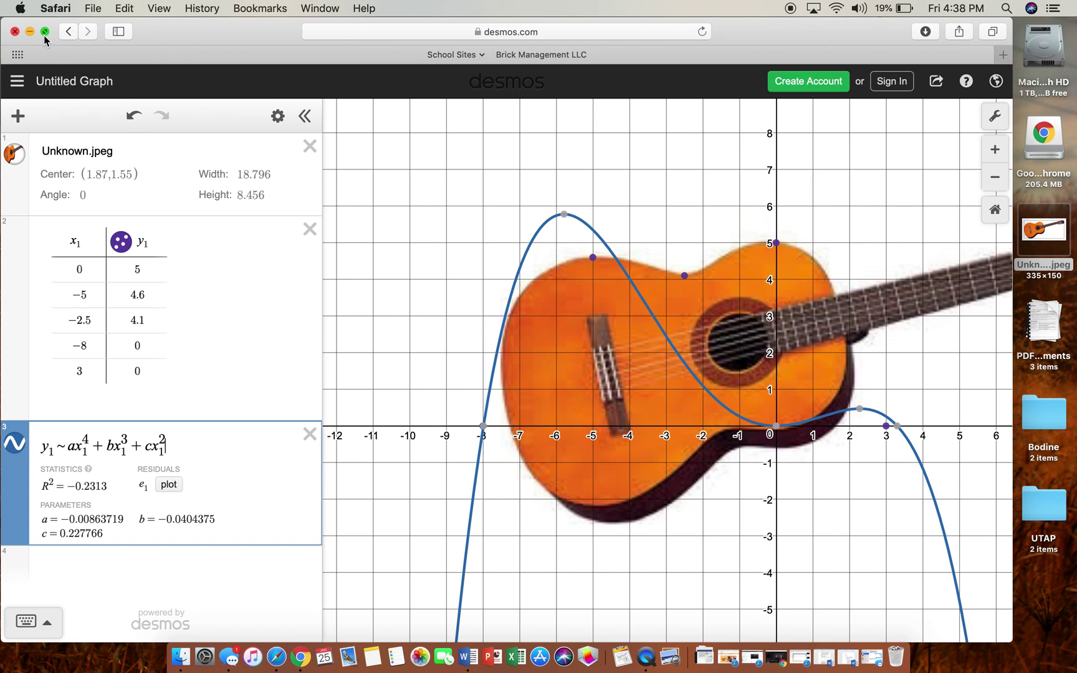
{"action": "left_click", "coordinate": [345, 32]}
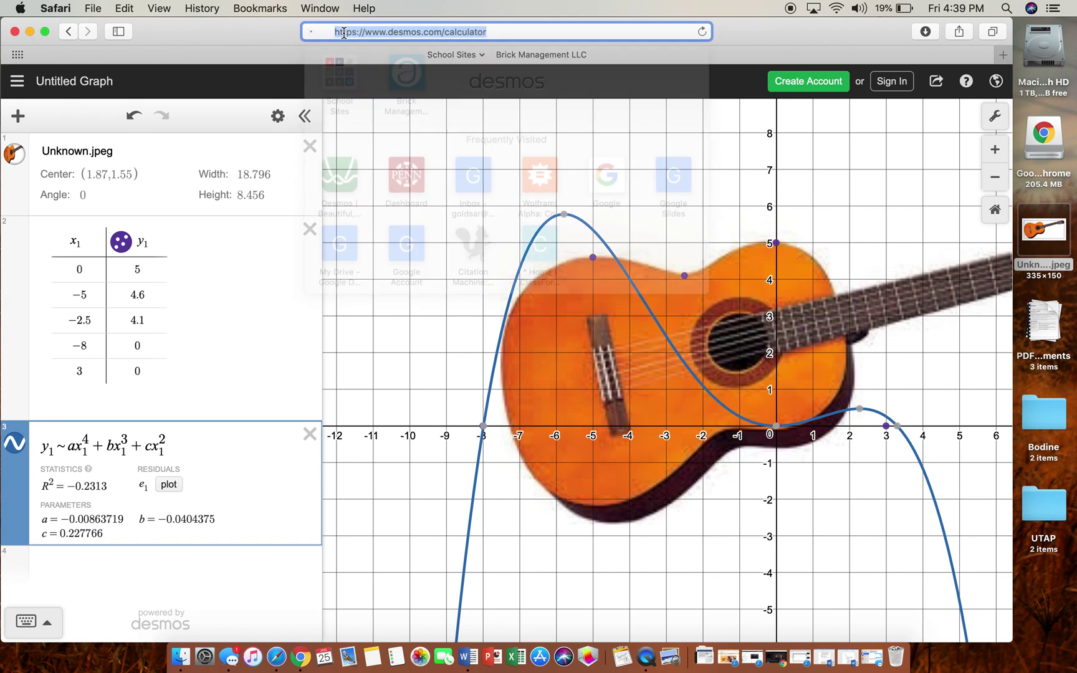
{"action": "type", "text": "desmos"}
{"action": "key", "text": "Return"}
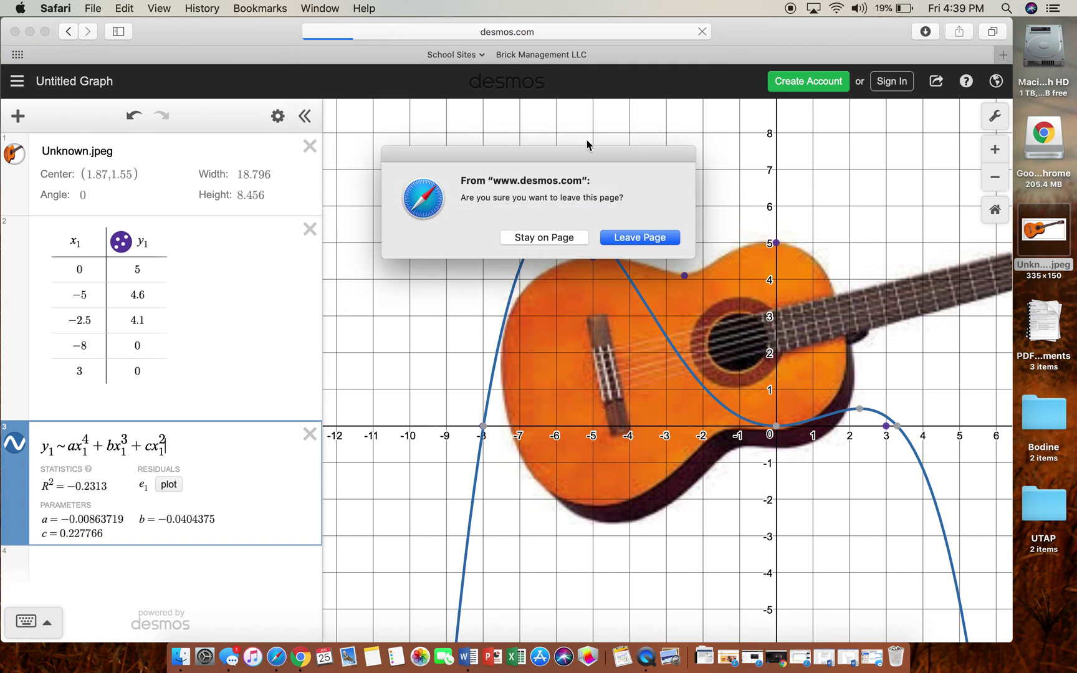
{"action": "left_click", "coordinate": [669, 242]}
{"action": "left_click", "coordinate": [674, 236]}
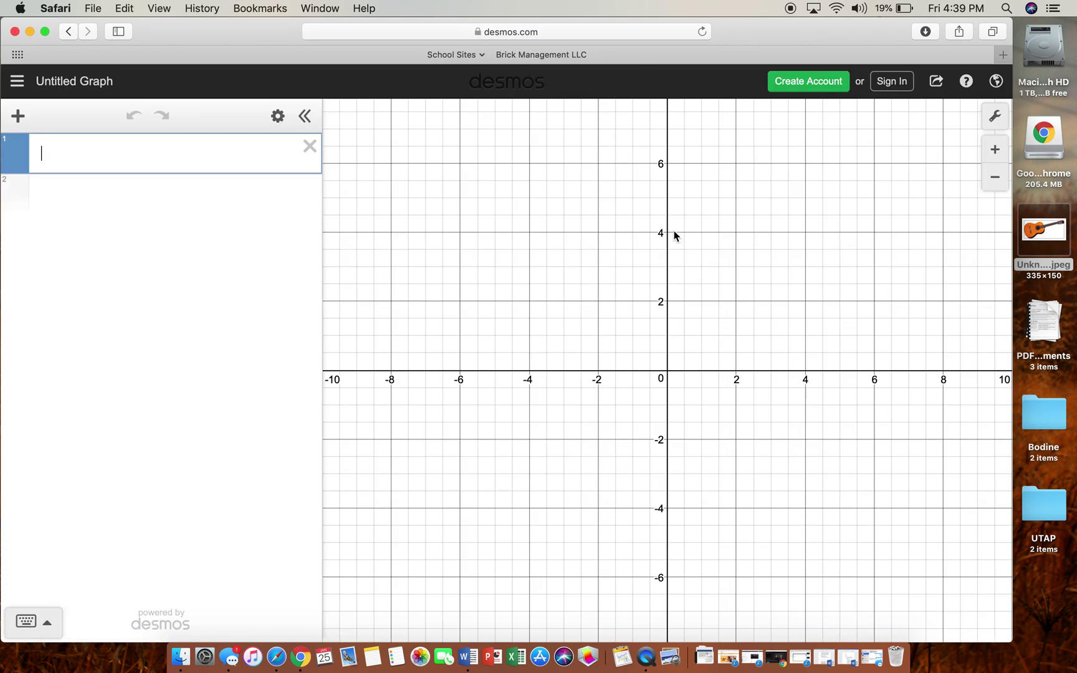
Step: Add Unknown.jpeg to the graph as an image item and select it
{"action": "left_click", "coordinate": [19, 117]}
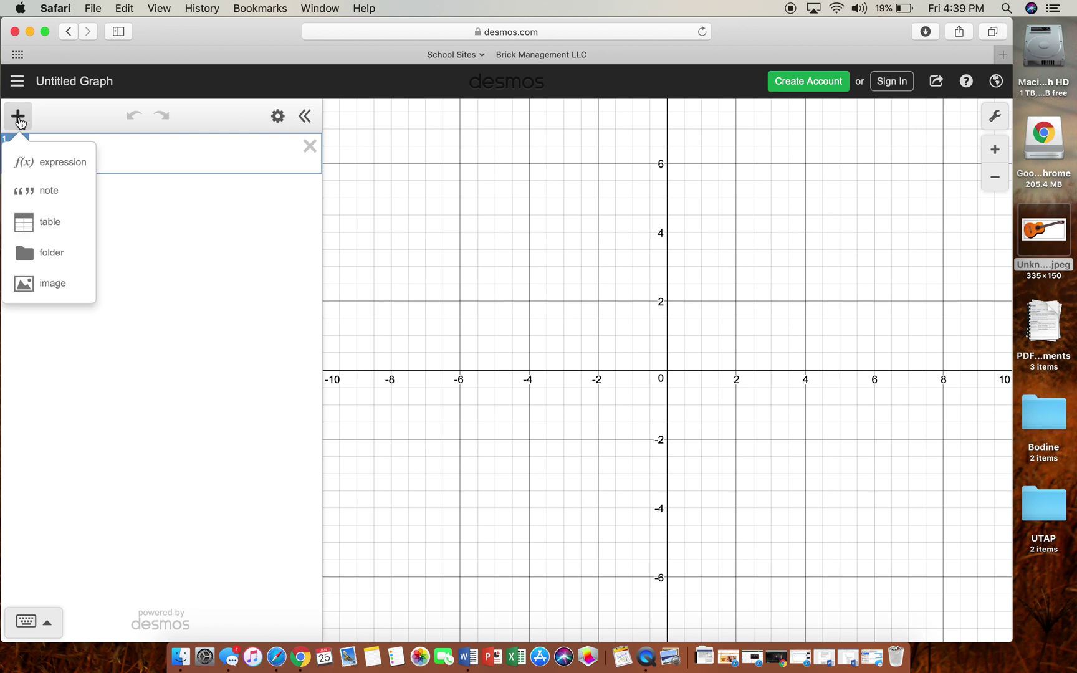
{"action": "left_click", "coordinate": [46, 284]}
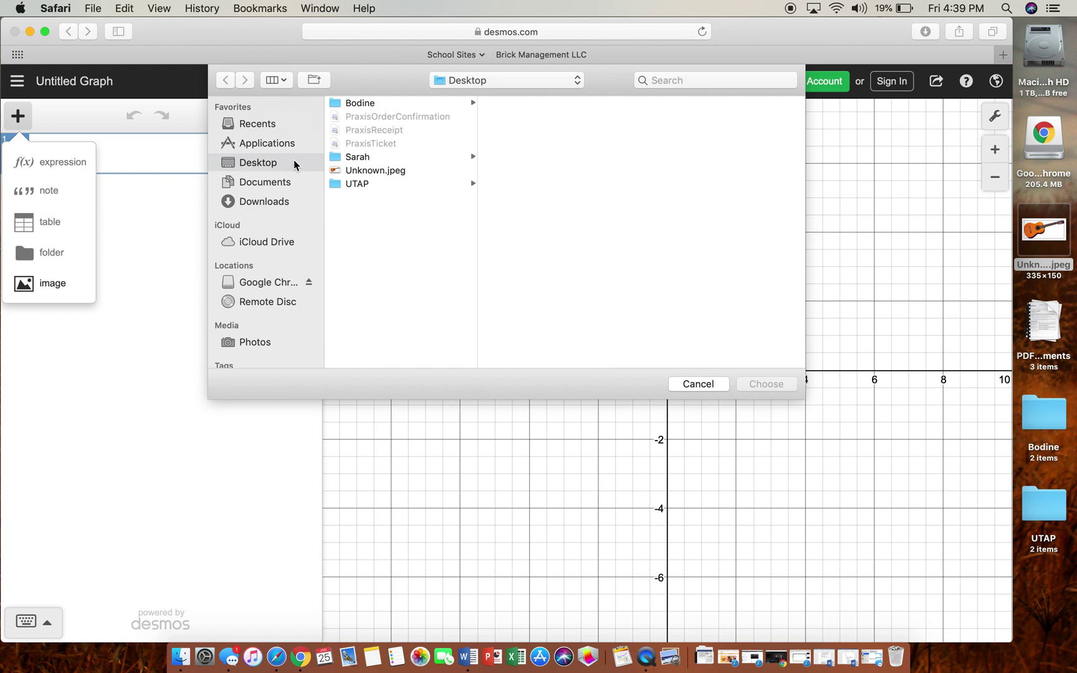
{"action": "left_click", "coordinate": [397, 171]}
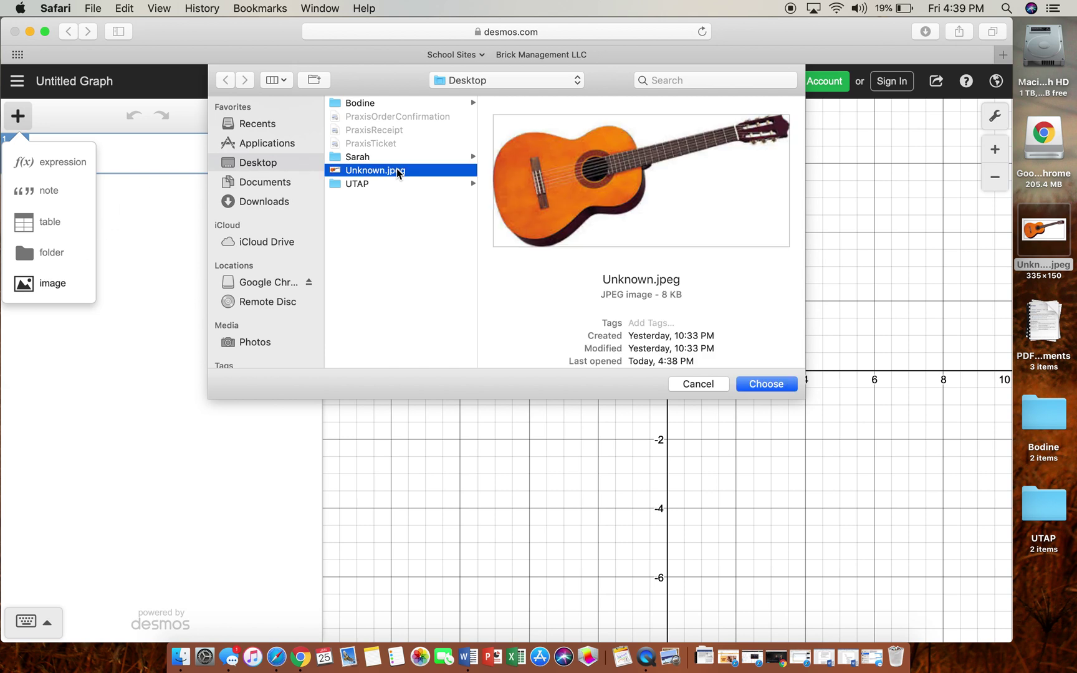
{"action": "left_click", "coordinate": [779, 386]}
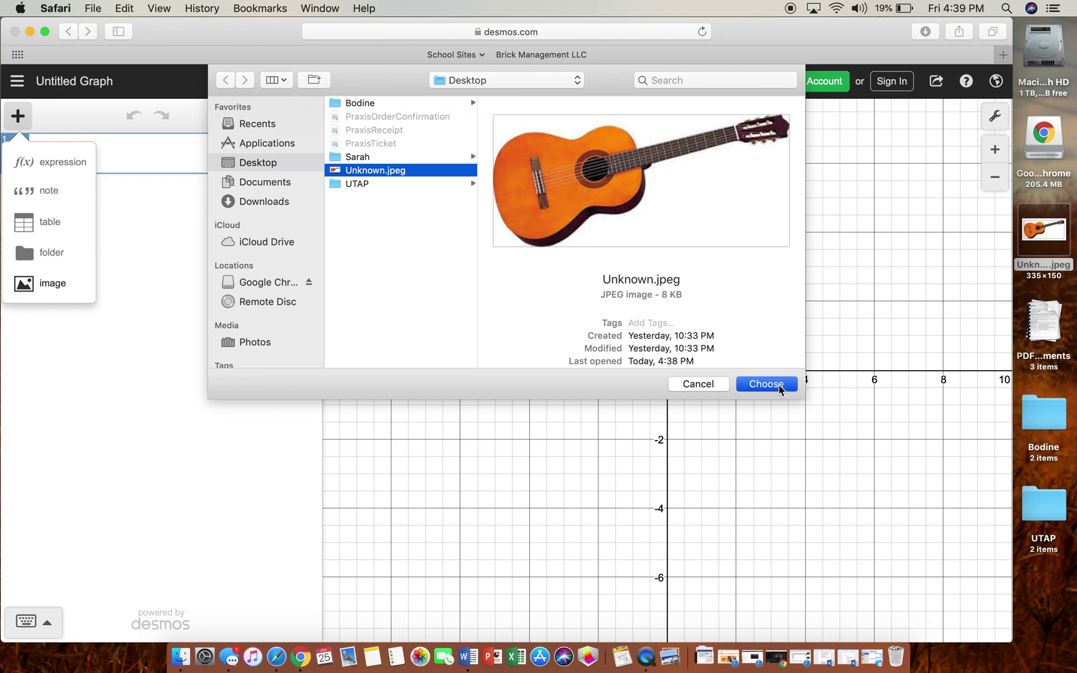
{"action": "left_click", "coordinate": [730, 334]}
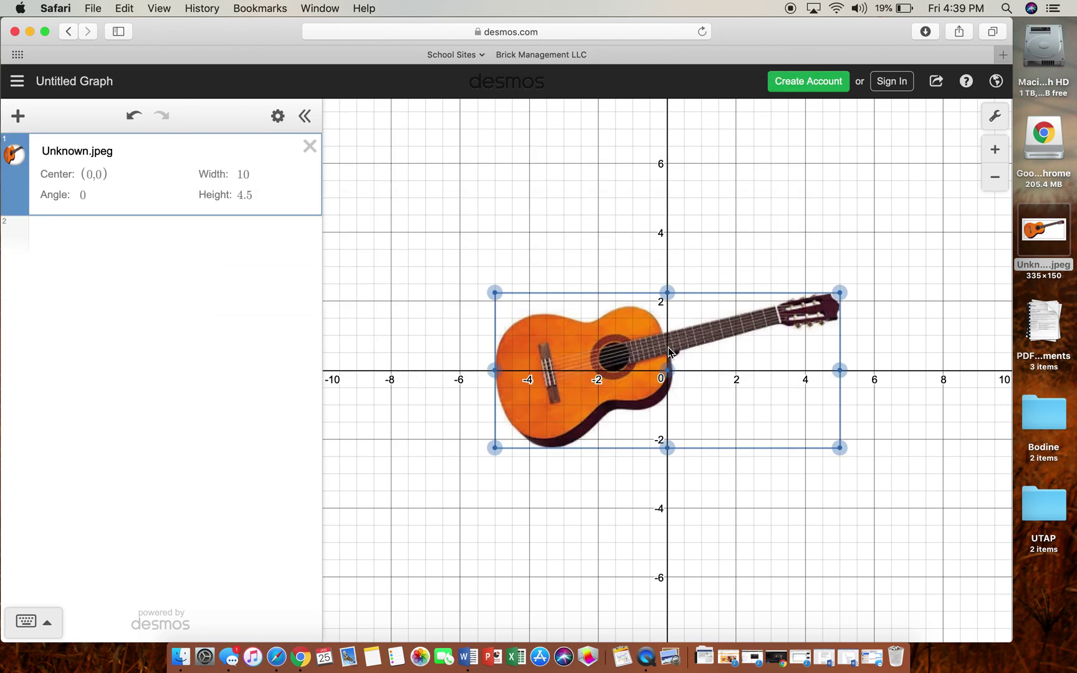
Step: Enlarge the guitar image to width 19.16, height 8.628 and recentre it at (2.02, 0.44)
{"action": "left_click_drag", "start_coordinate": [840, 293], "coordinate": [974, 170]}
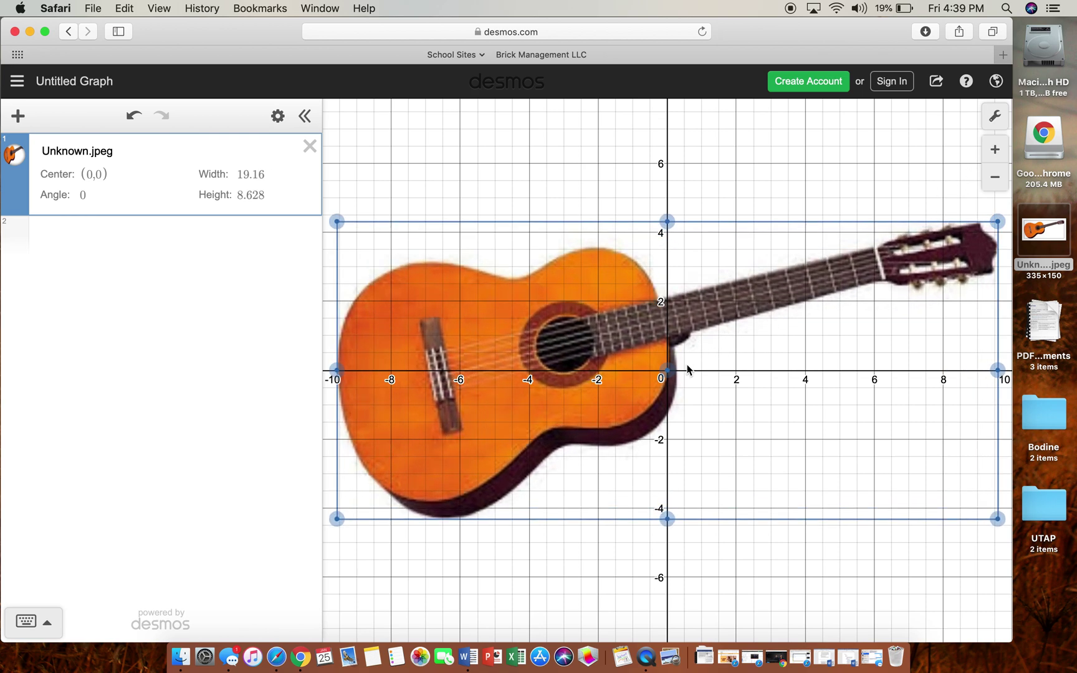
{"action": "left_click_drag", "start_coordinate": [667, 370], "coordinate": [738, 356]}
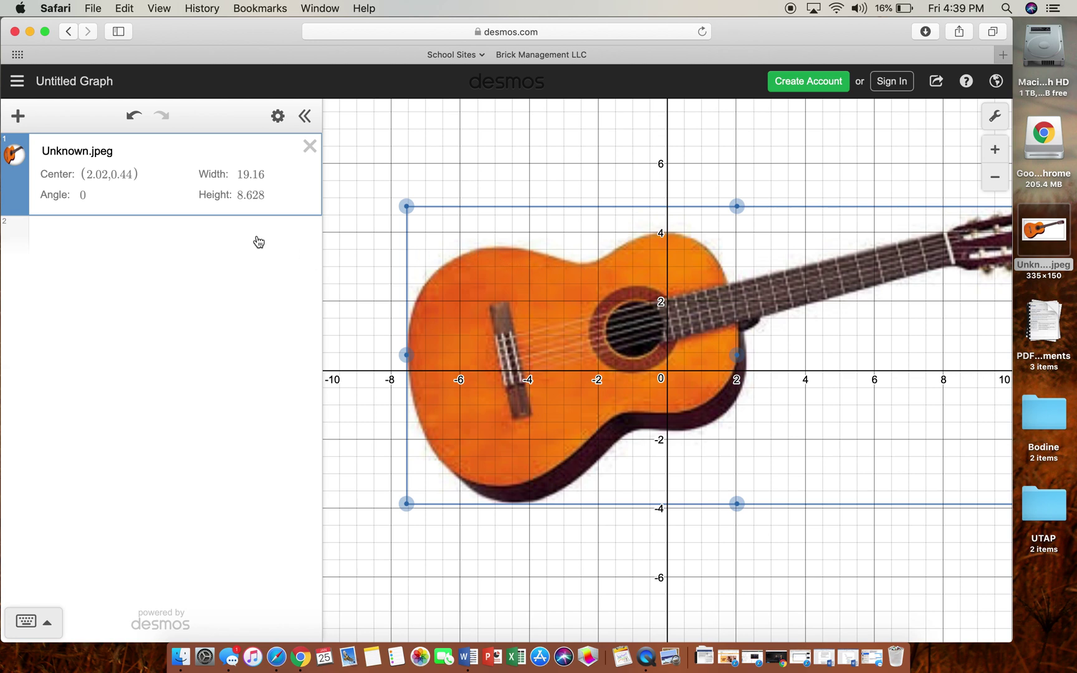
{"action": "left_click", "coordinate": [18, 117]}
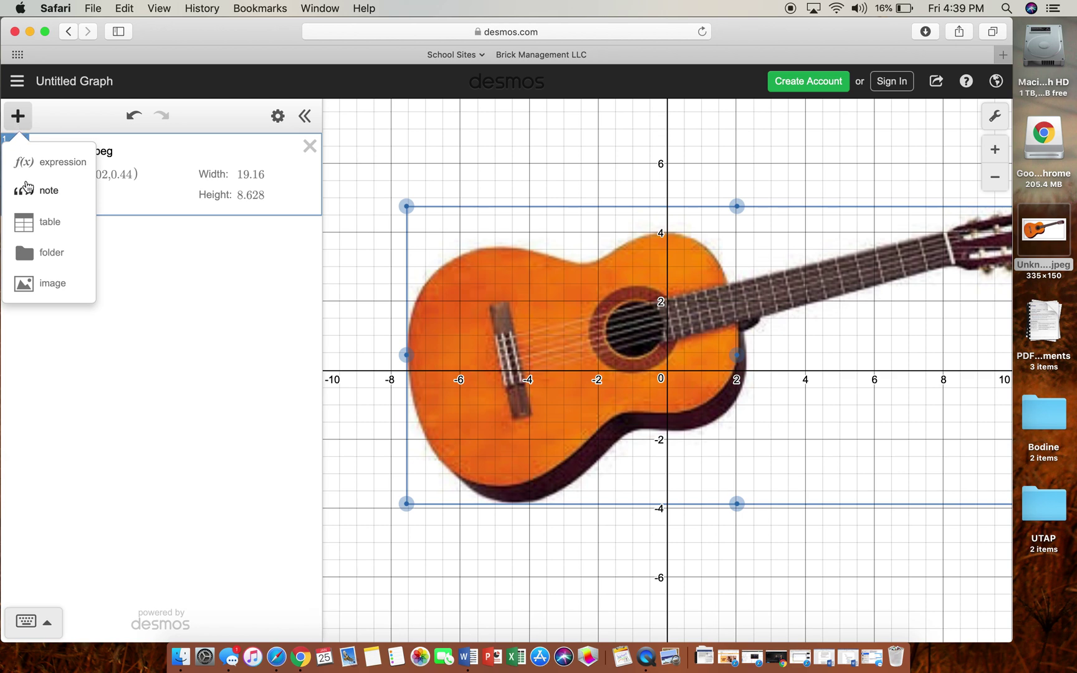
Step: Add an x1–y1 table with the points (0,4) and (−2.5,3)
{"action": "left_click", "coordinate": [35, 221]}
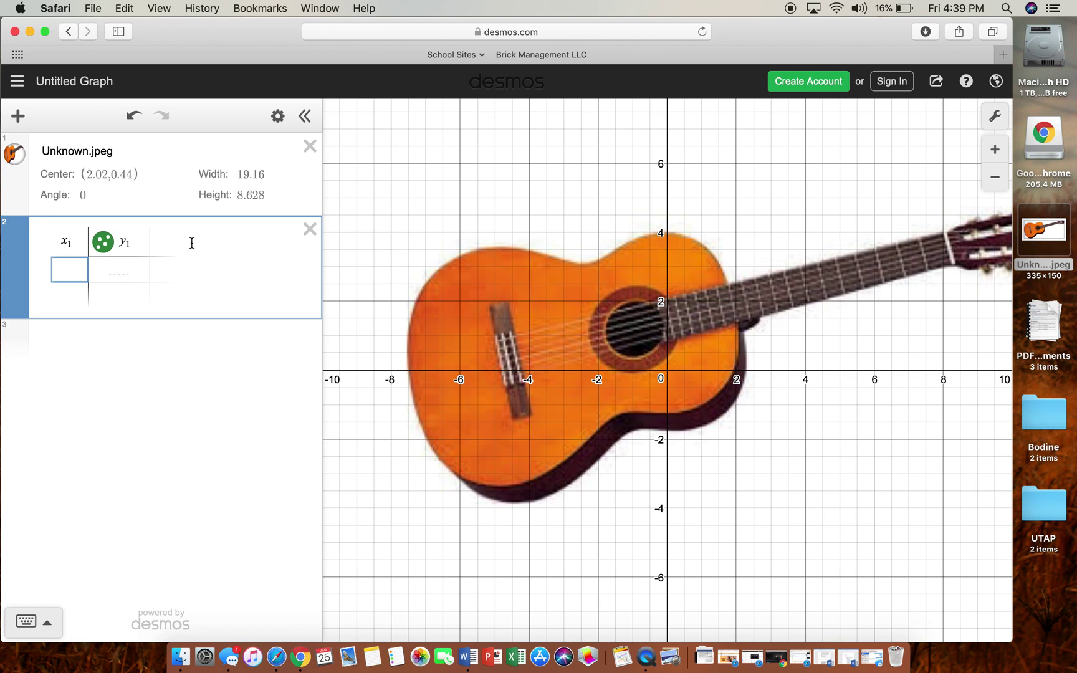
{"action": "type", "text": "09"}
{"action": "key", "text": "BackSpace"}
{"action": "key", "text": "Tab"}
{"action": "type", "text": "4"}
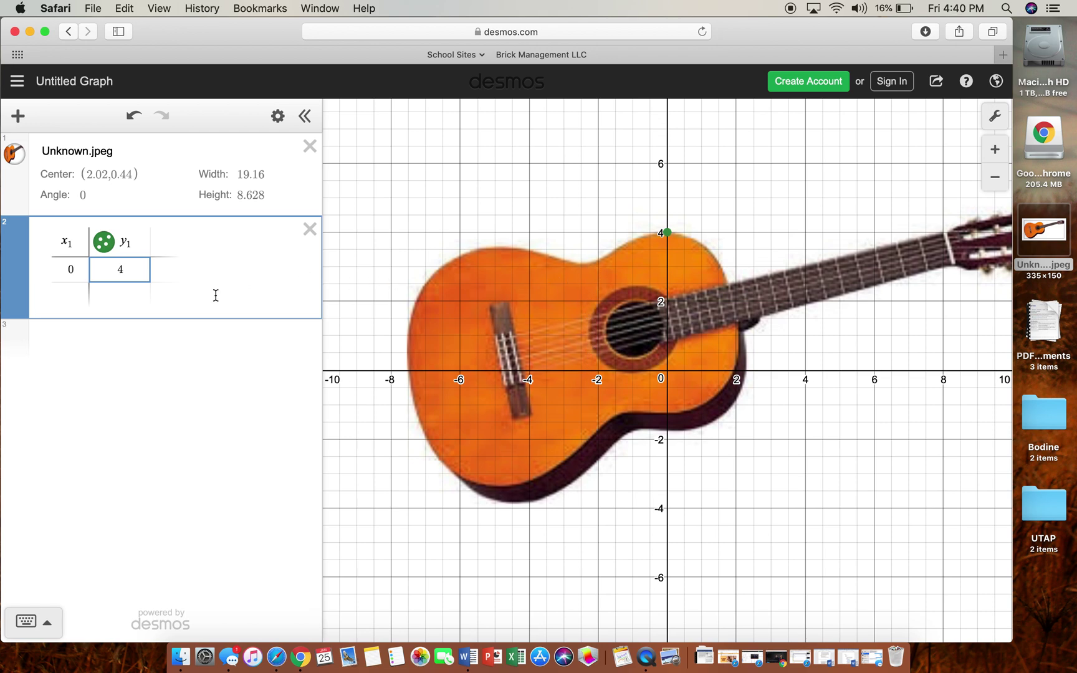
{"action": "left_click", "coordinate": [73, 299]}
{"action": "type", "text": "-2"}
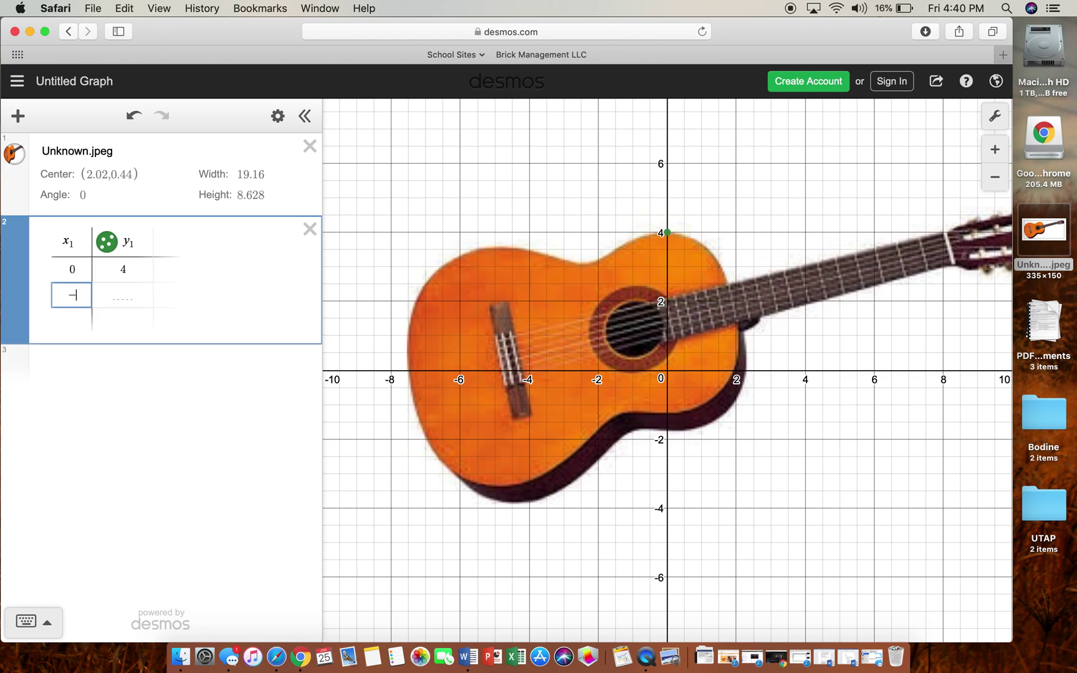
{"action": "type", "text": ".5"}
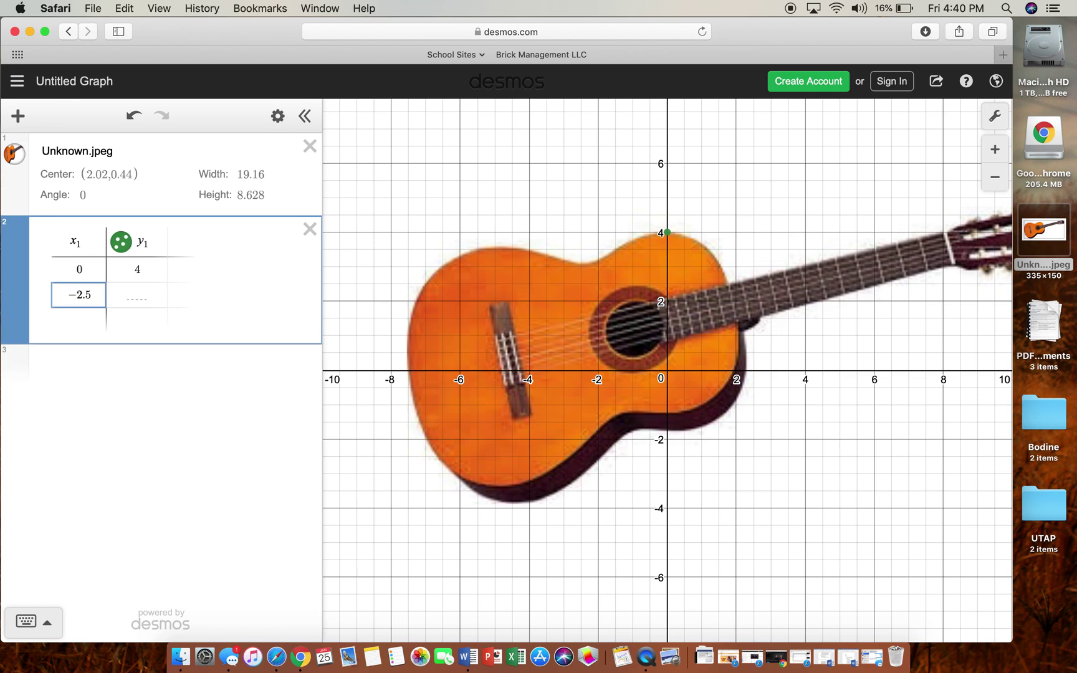
{"action": "left_click", "coordinate": [137, 295]}
{"action": "type", "text": "3"}
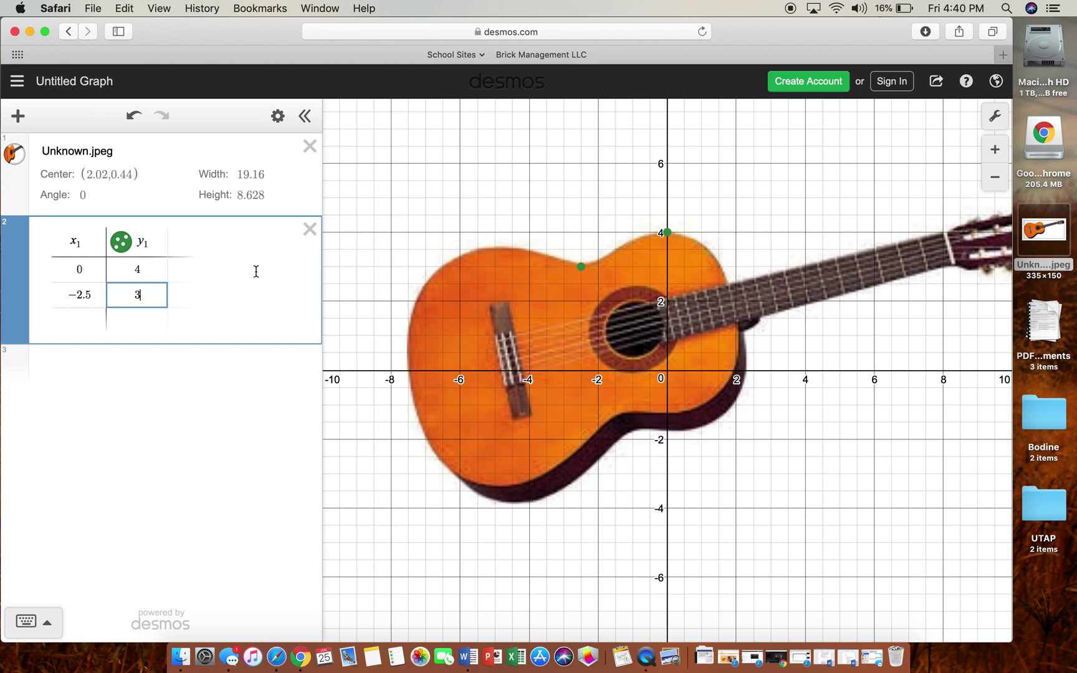
Step: Add the points (−5,3.5), (2.5,0) and (−7.5,0) to the table
{"action": "left_click", "coordinate": [77, 322]}
{"action": "type", "text": "-5"}
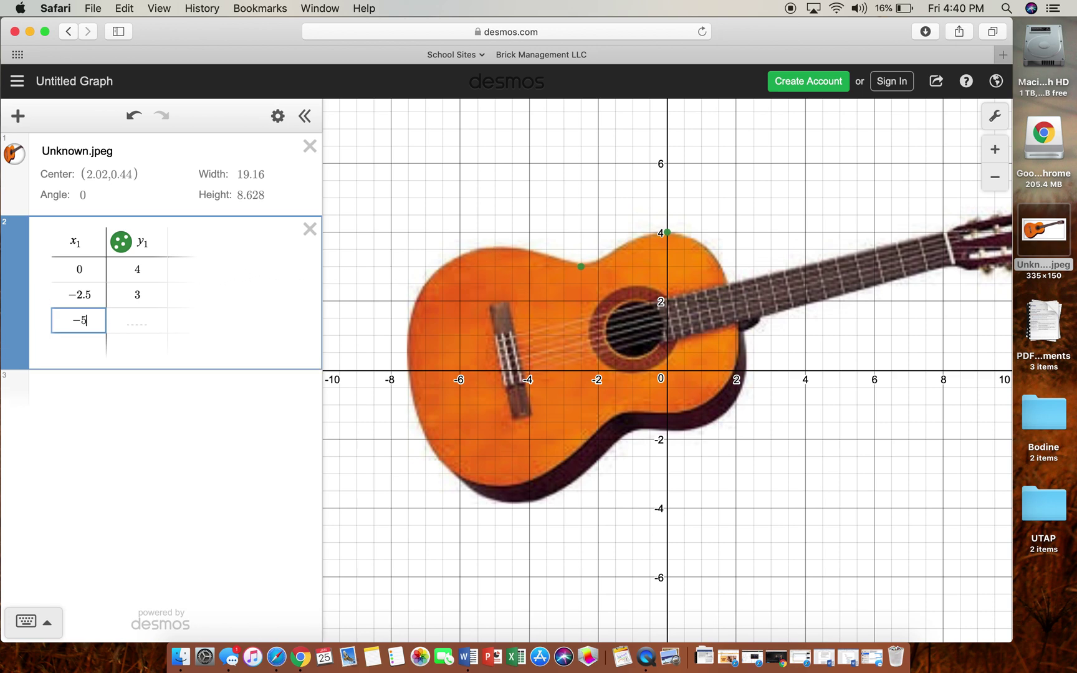
{"action": "key", "text": "Tab"}
{"action": "type", "text": "3.5"}
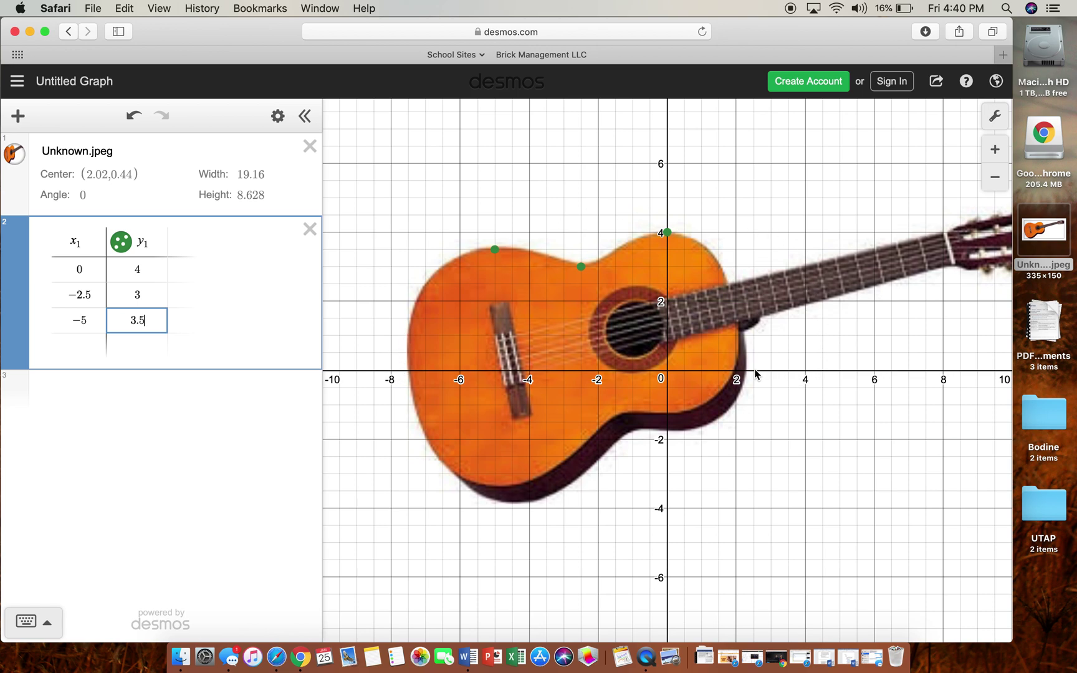
{"action": "left_click", "coordinate": [95, 346]}
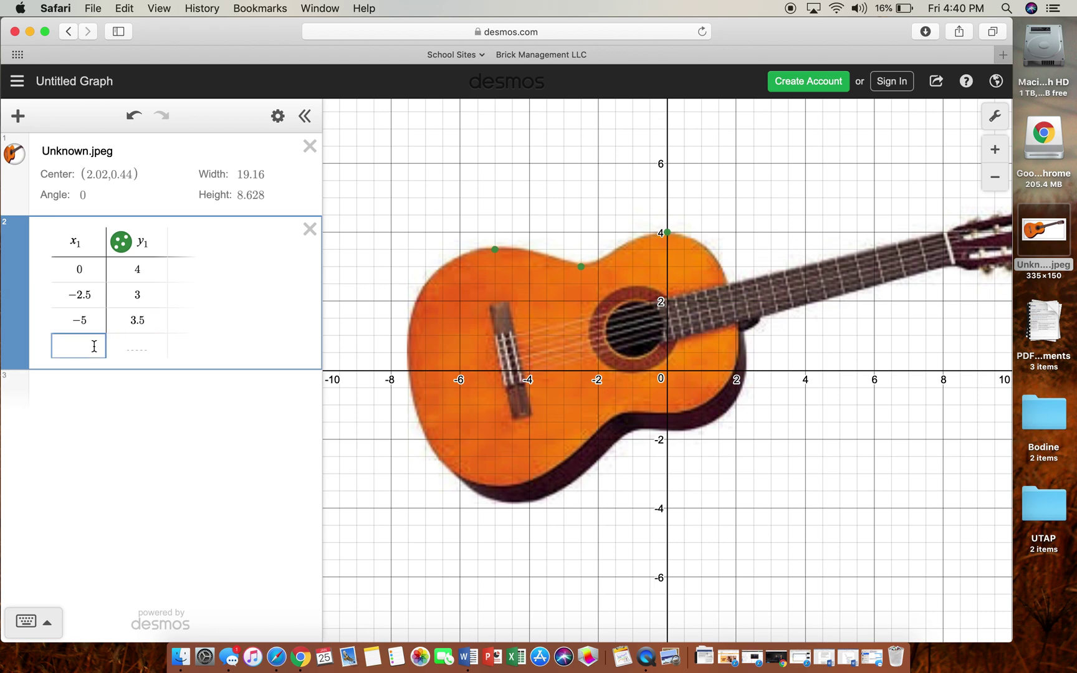
{"action": "type", "text": "2.5/"}
{"action": "key", "text": "BackSpace"}
{"action": "key", "text": "Tab"}
{"action": "type", "text": "0"}
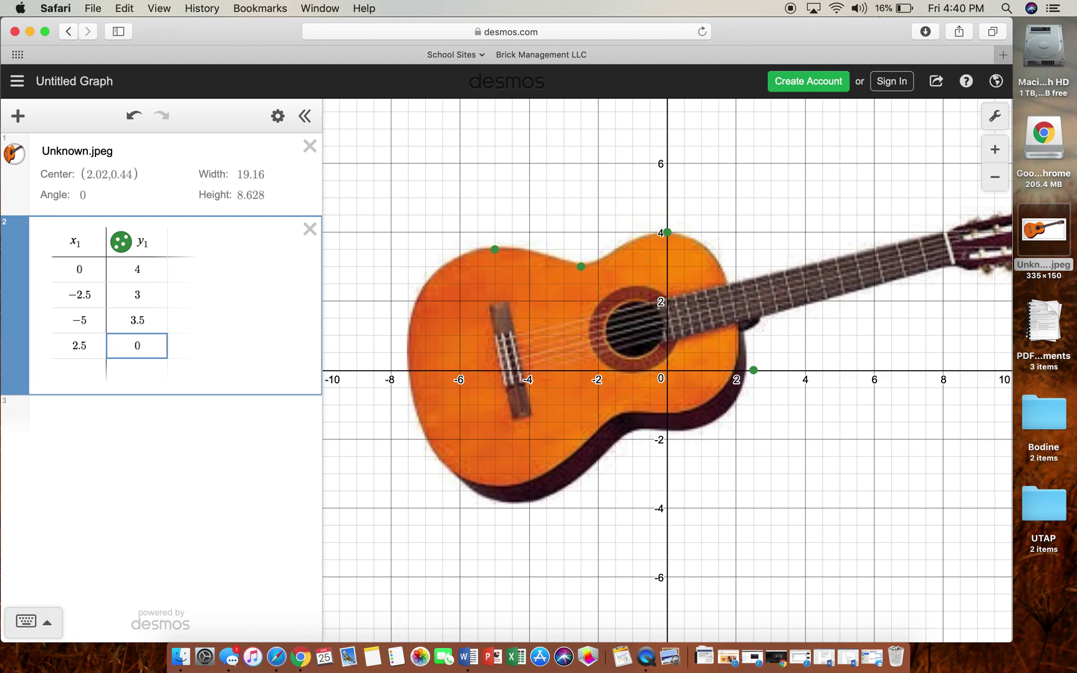
{"action": "key", "text": "Tab"}
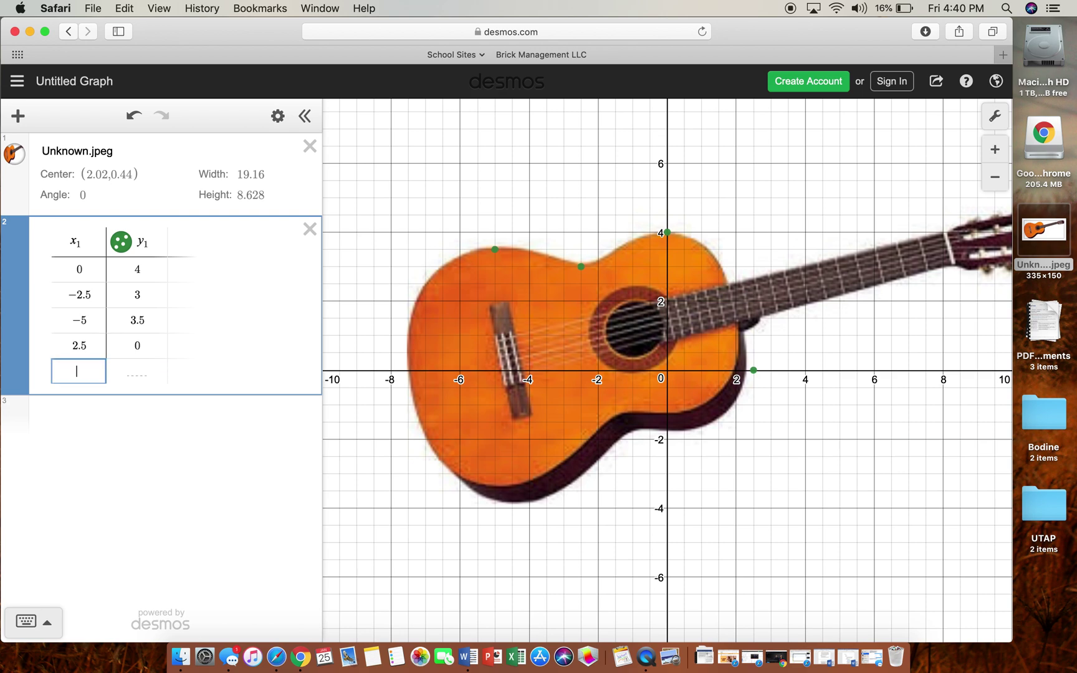
{"action": "type", "text": "-7.5"}
{"action": "key", "text": "Tab"}
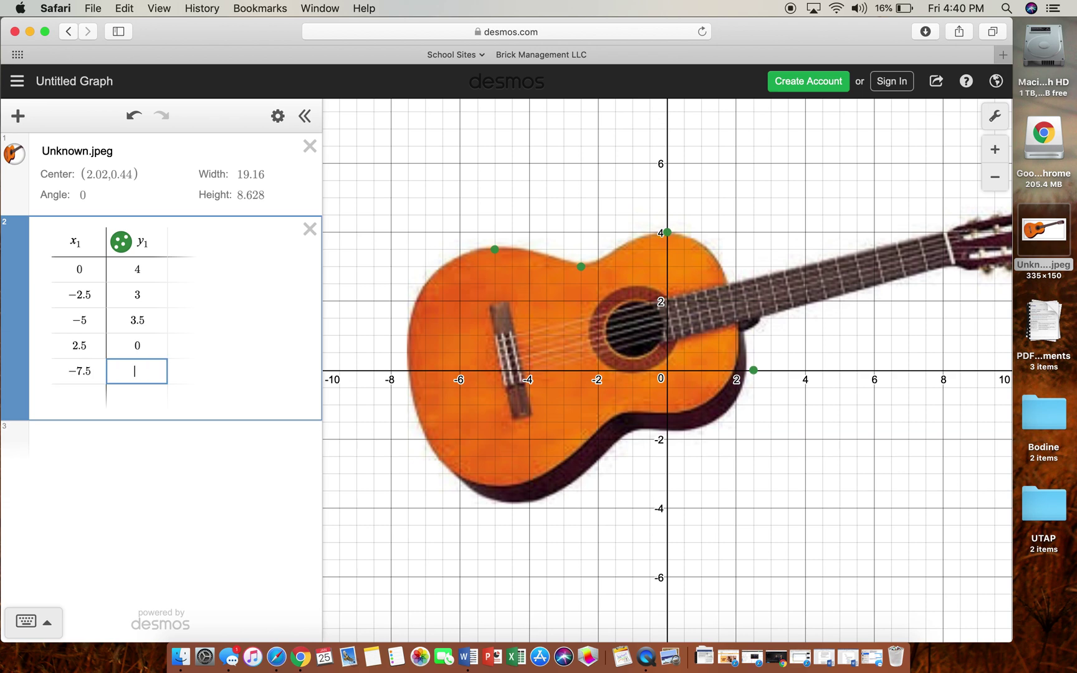
{"action": "type", "text": "0"}
{"action": "left_click", "coordinate": [107, 456]}
Step: Type the regression y1 ~ ax1^4 + bx1^3 + cx^2 + dx in a new row
{"action": "type", "text": "y"}
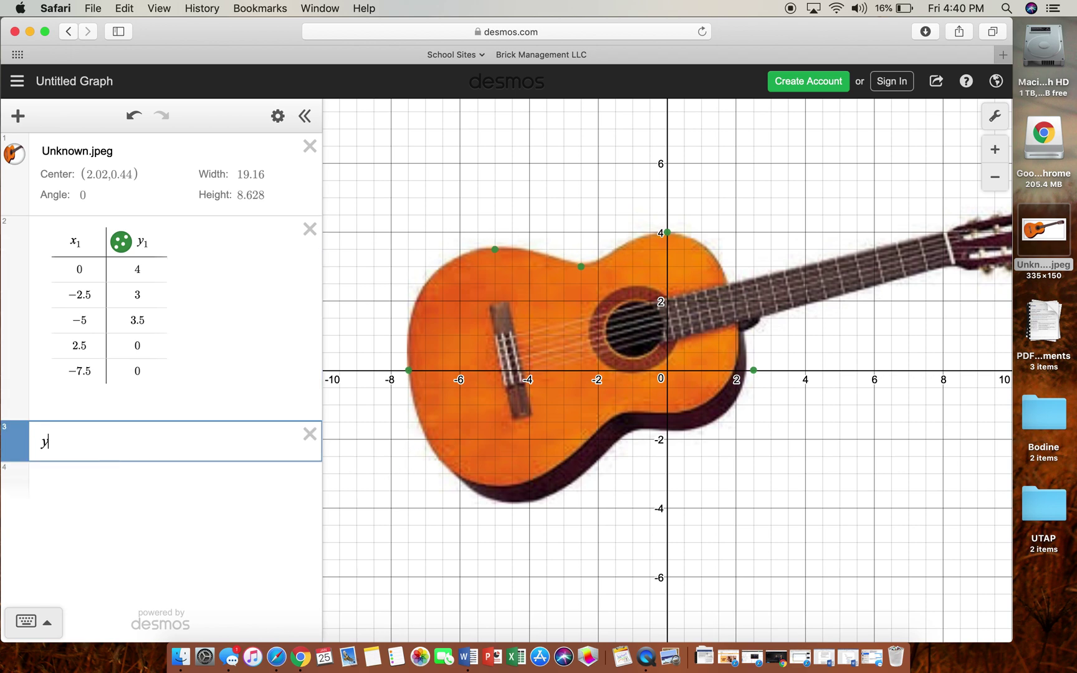
{"action": "type", "text": "1 "}
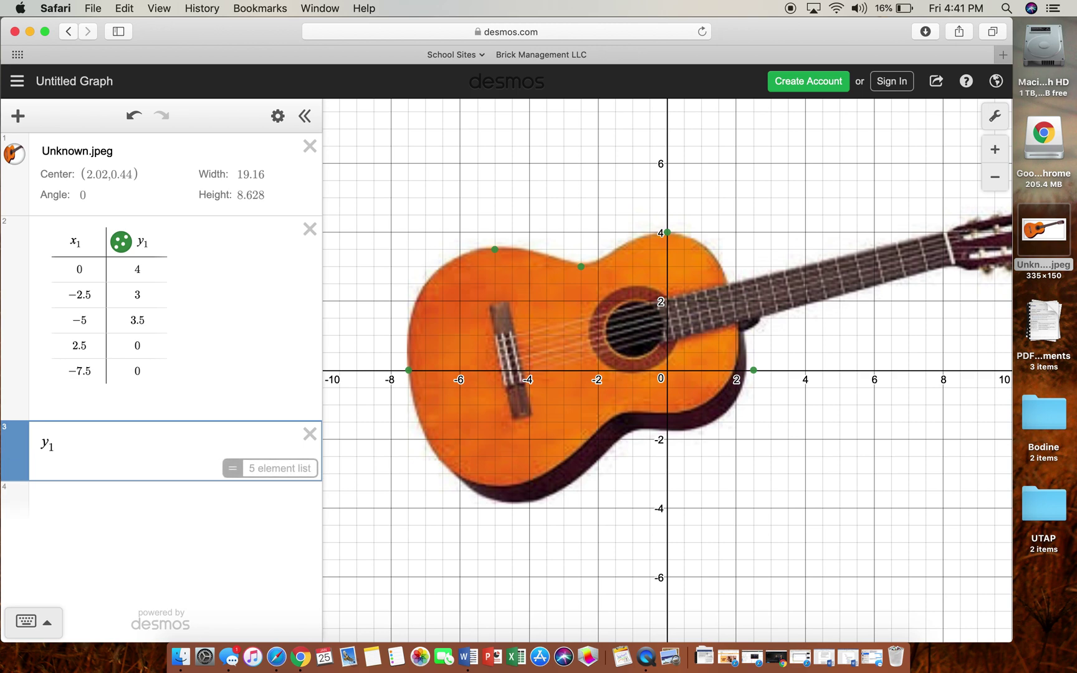
{"action": "type", "text": "~"}
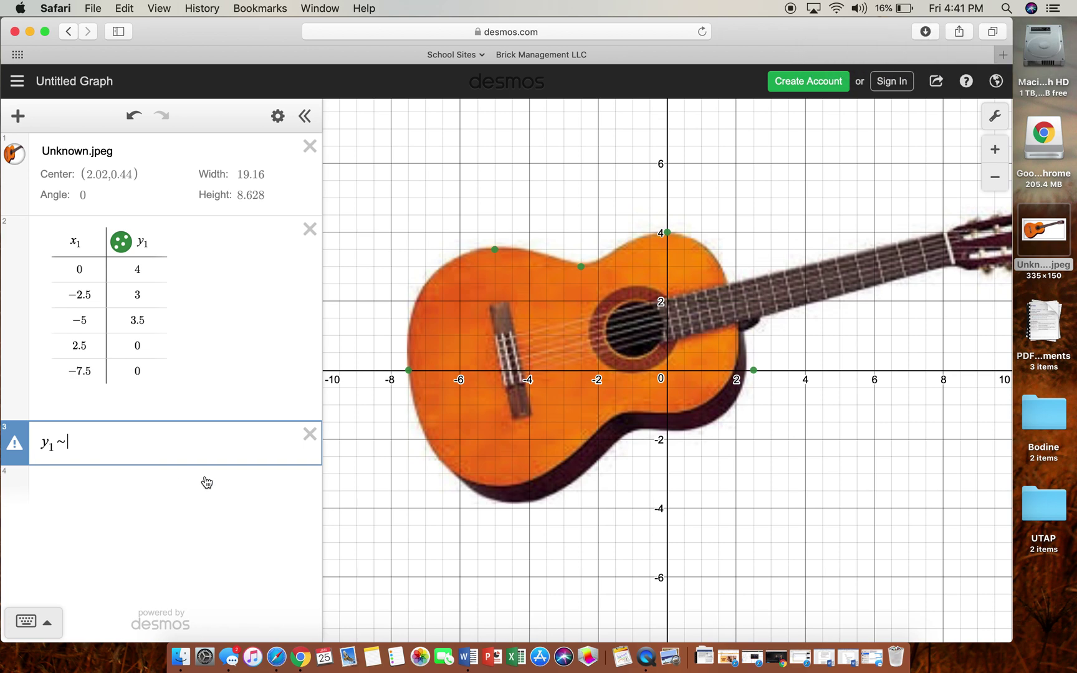
{"action": "type", "text": "tildd"}
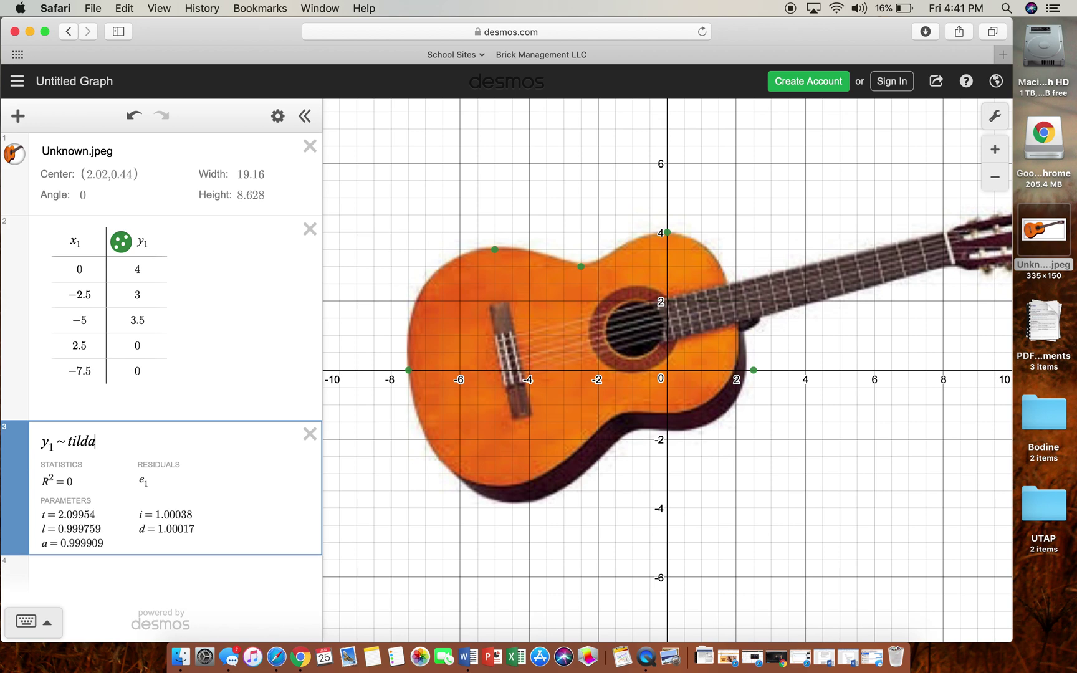
{"action": "key", "text": "BackSpace"}
{"action": "key", "text": "BackSpace"}
{"action": "key", "text": "BackSpace"}
{"action": "key", "text": "BackSpace"}
{"action": "key", "text": "BackSpace"}
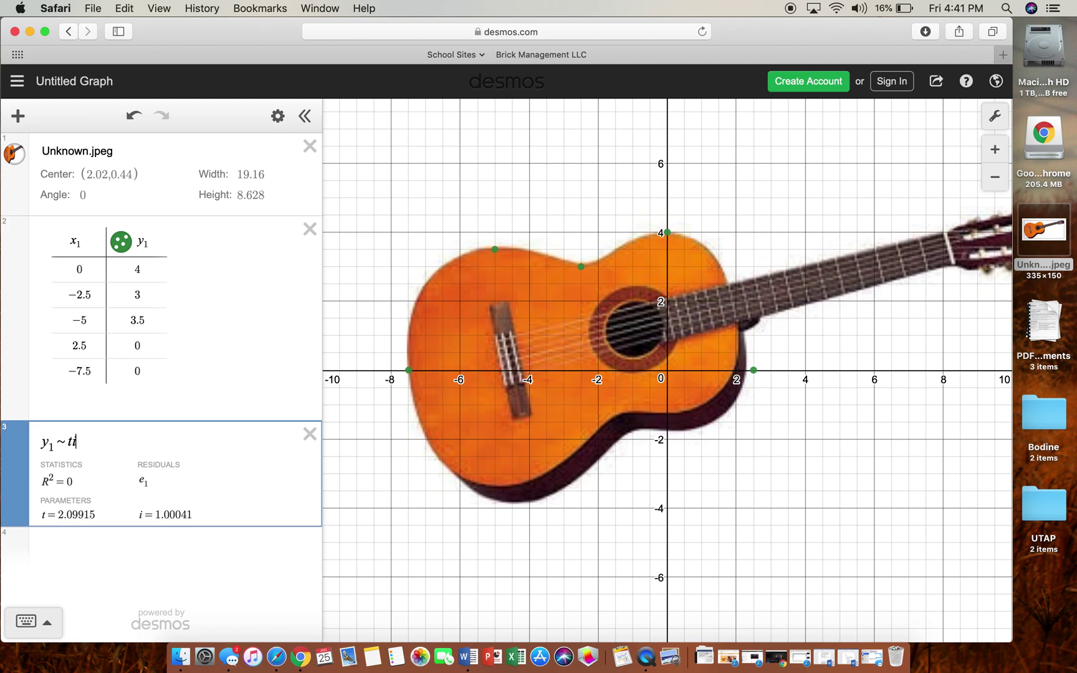
{"action": "type", "text": "x"}
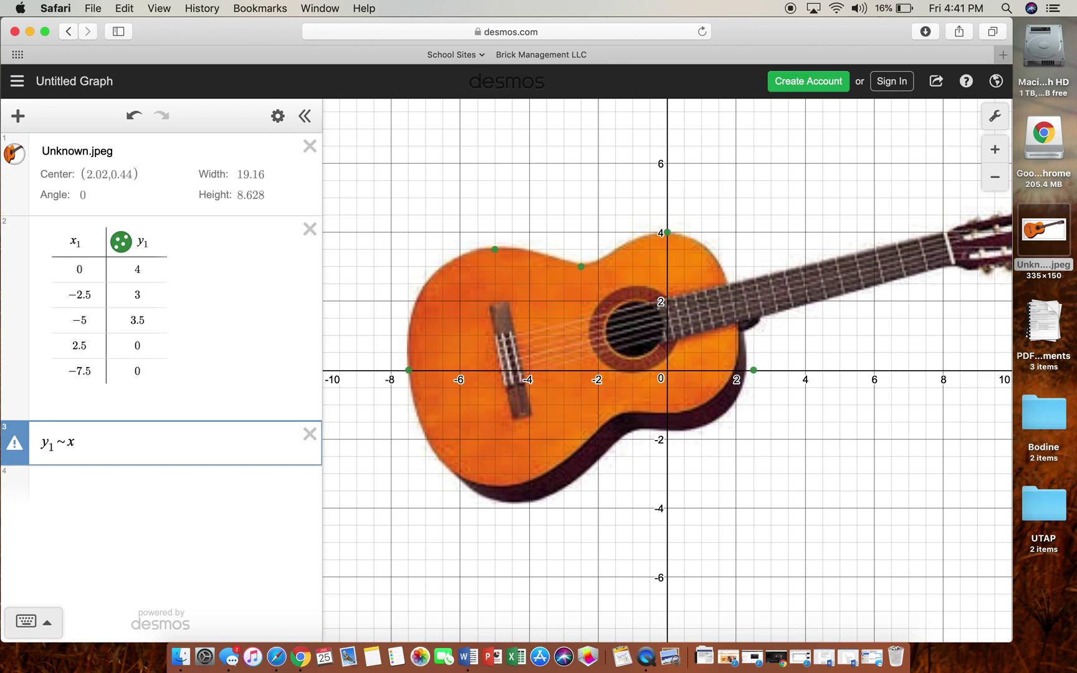
{"action": "key", "text": "BackSpace"}
{"action": "type", "text": "ax1"}
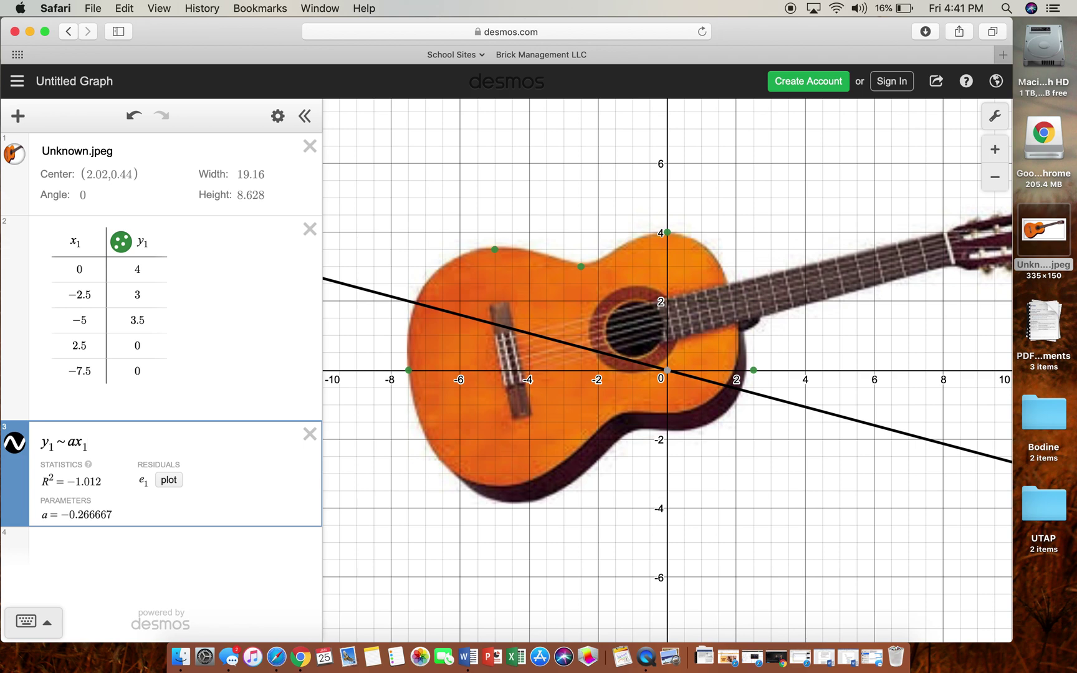
{"action": "type", "text": "^4"}
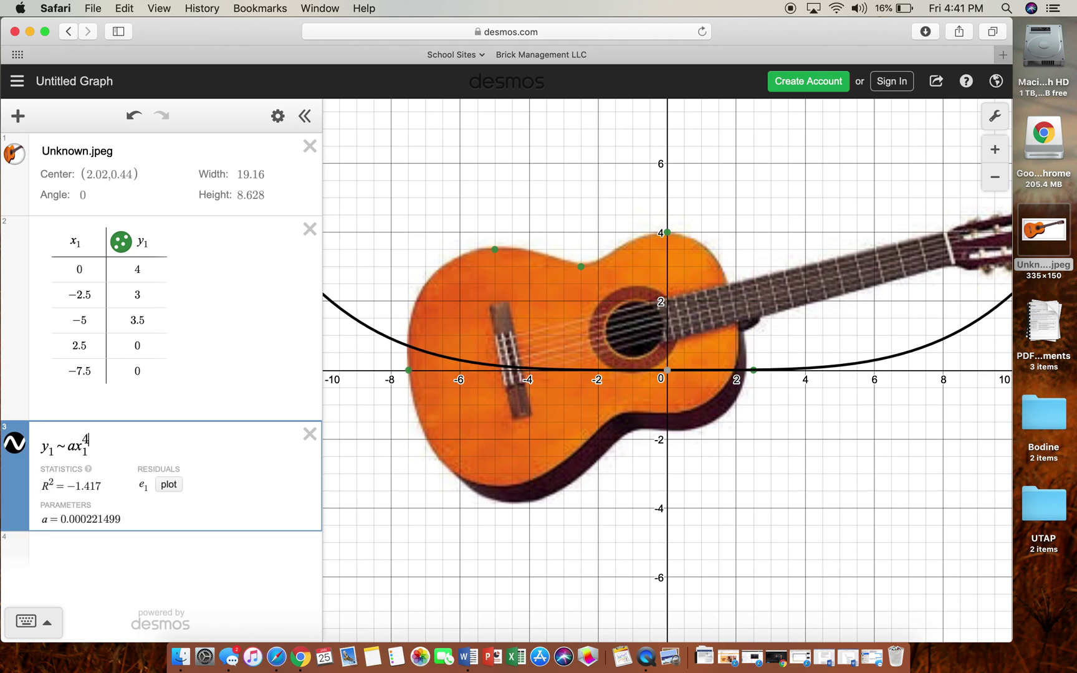
{"action": "key", "text": "Right"}
{"action": "type", "text": "+"}
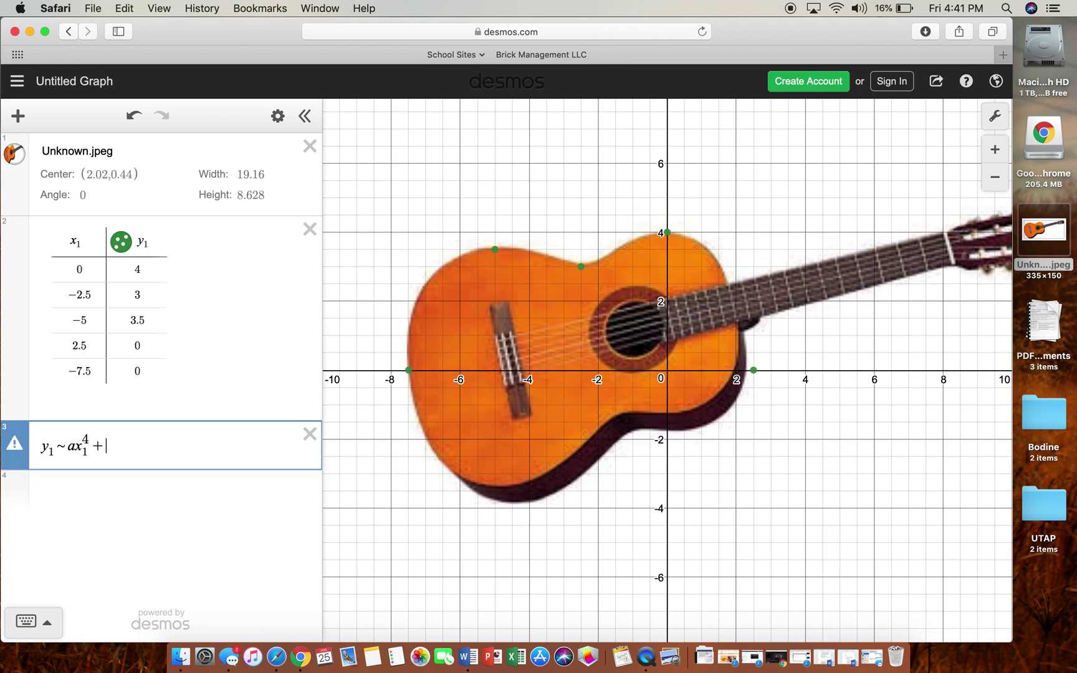
{"action": "type", "text": "bx1^3"}
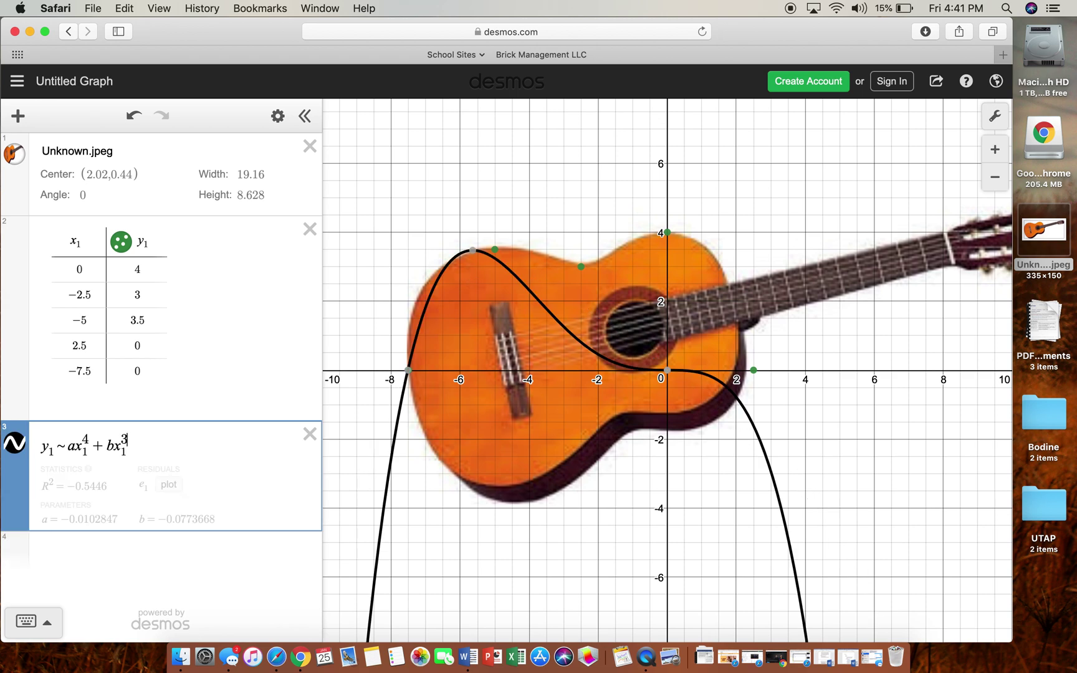
{"action": "type", "text": "+"}
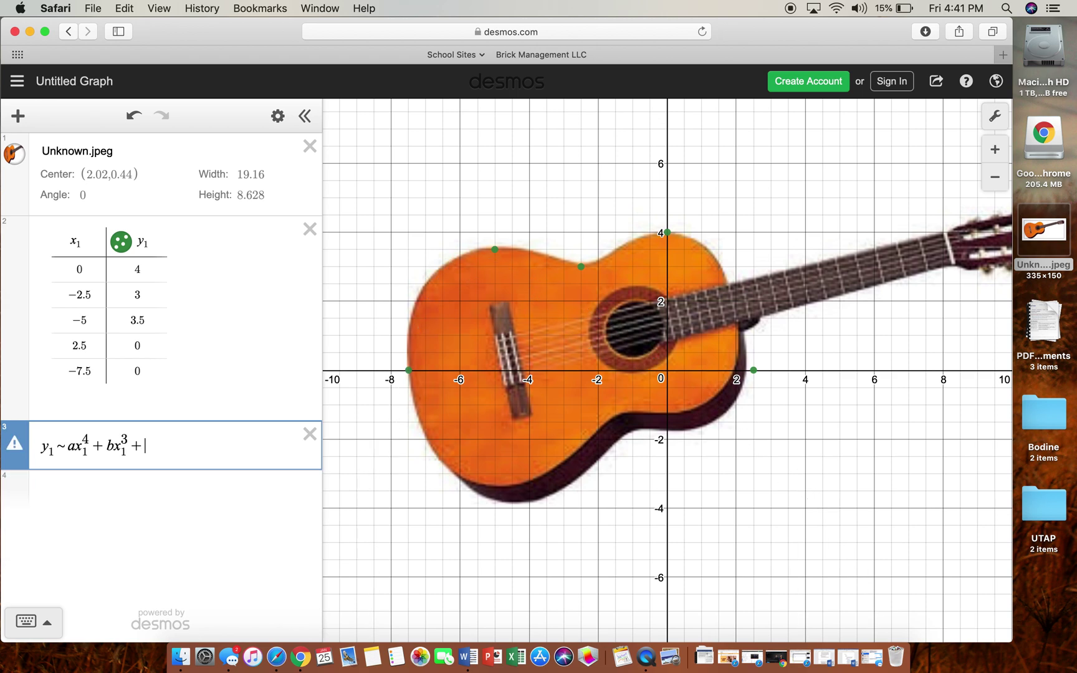
{"action": "type", "text": "cx^2"}
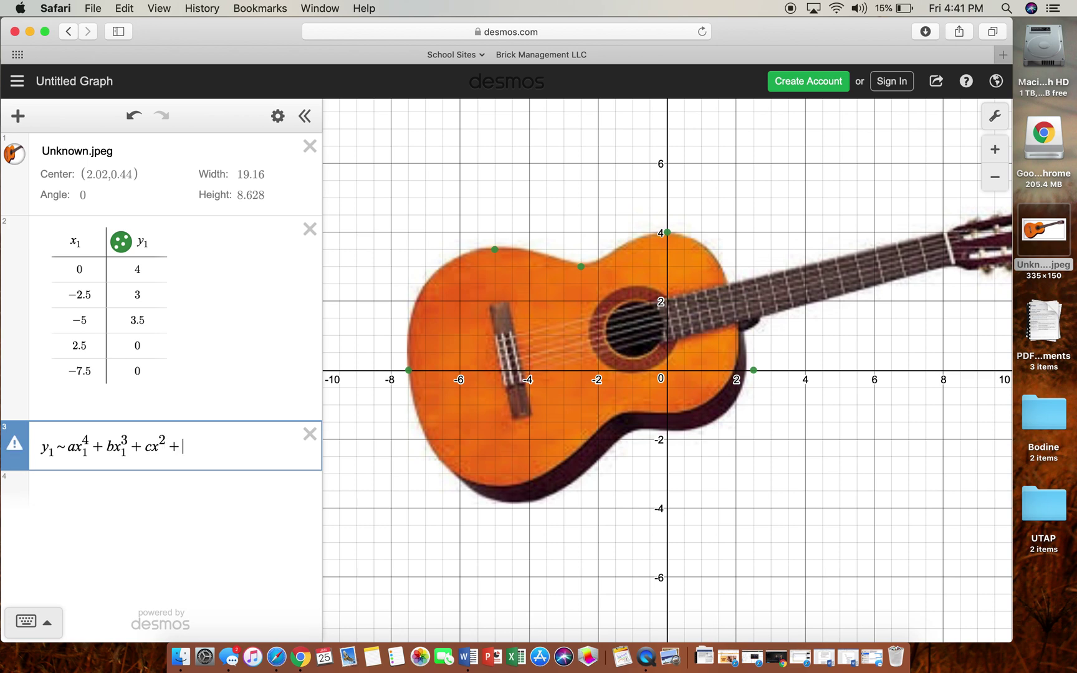
{"action": "type", "text": "+dx"}
{"action": "key", "text": "Return"}
{"action": "key", "text": "Return"}
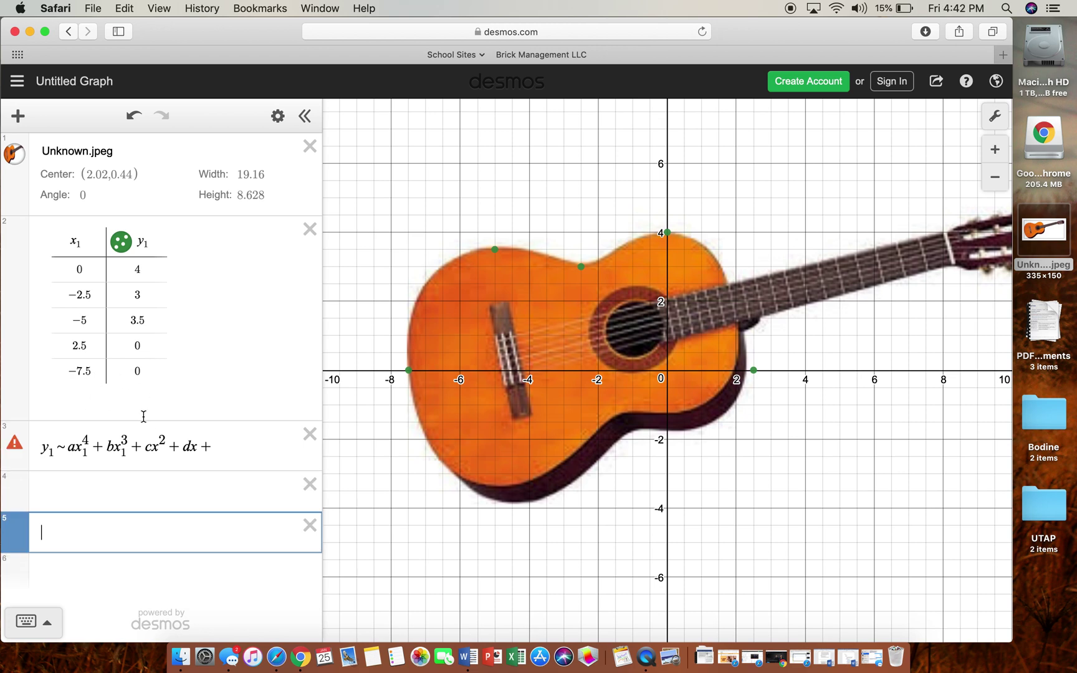
Step: Change the x terms to x1 and add the constant k to the regression
{"action": "left_click", "coordinate": [158, 446]}
{"action": "type", "text": "_1"}
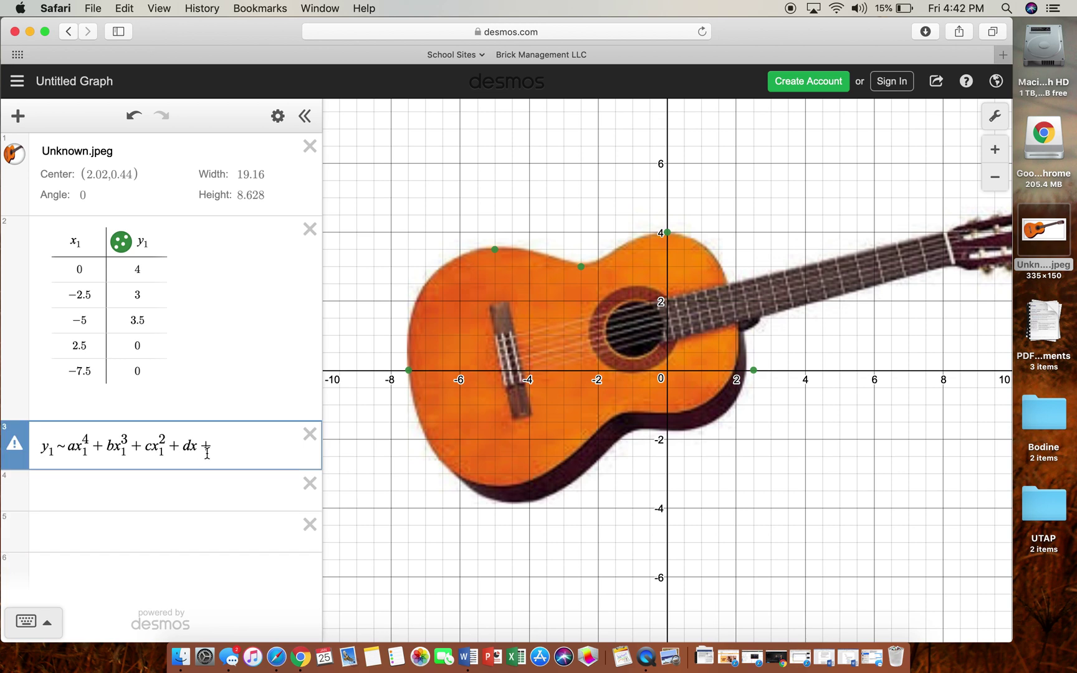
{"action": "type", "text": "_1"}
{"action": "double_click", "coordinate": [84, 249]}
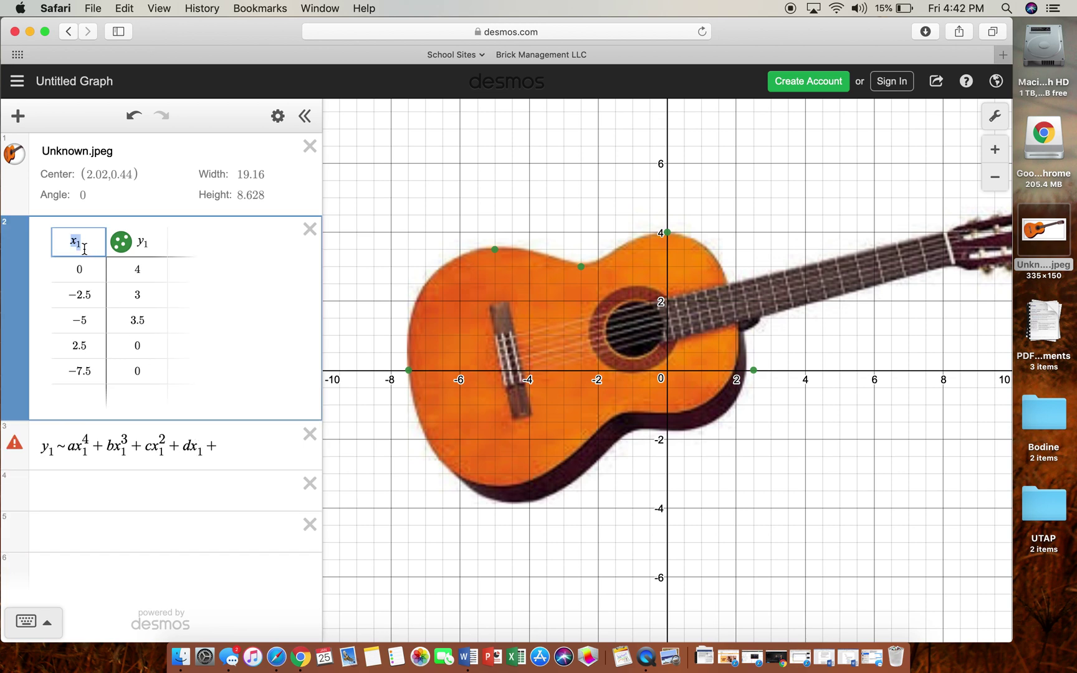
{"action": "left_click", "coordinate": [227, 454]}
{"action": "type", "text": "k"}
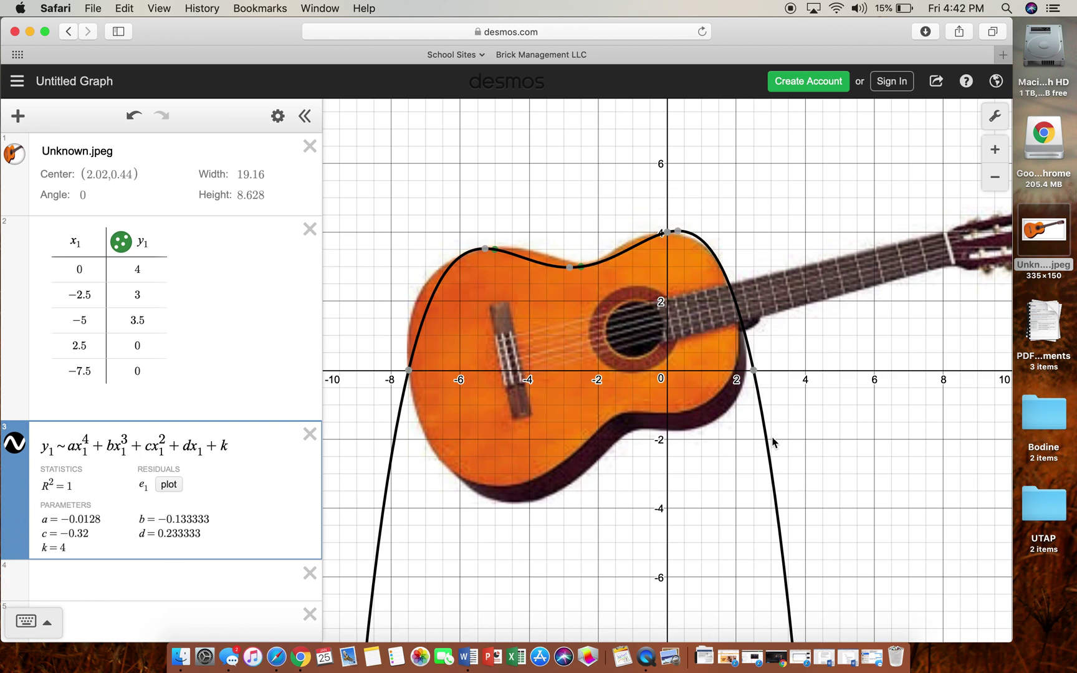
{"action": "left_click", "coordinate": [184, 570]}
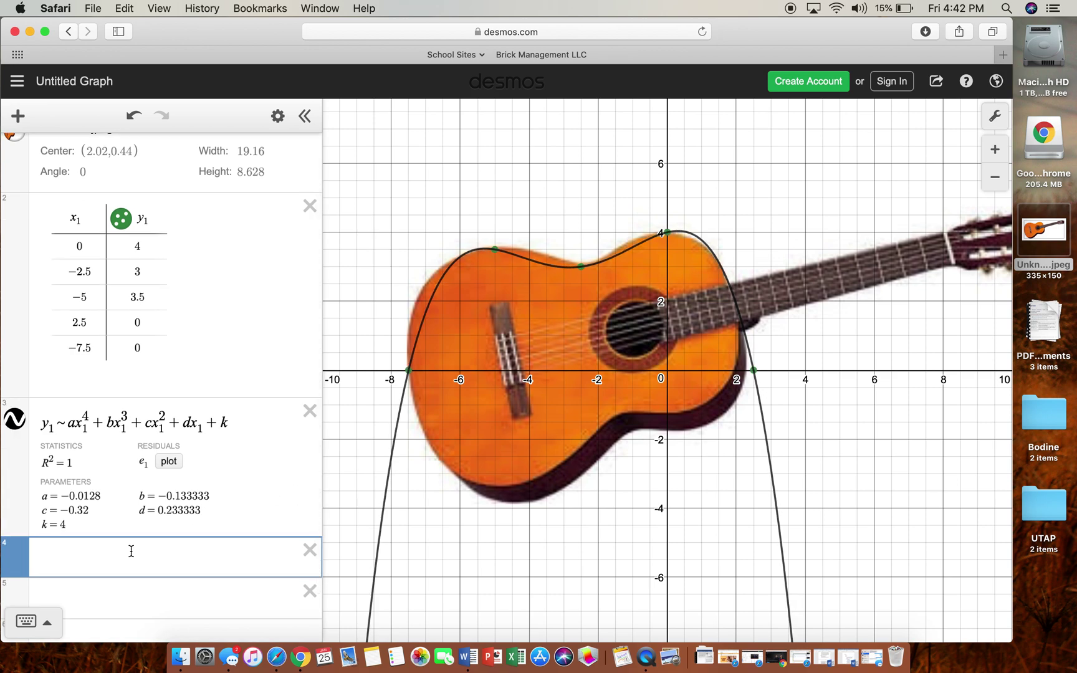
Step: Enter the quartic −0.01x⁴ − 0.13x³ − 0.32x² + 0.23x + 4, fixing typos along the way
{"action": "scroll", "coordinate": [131, 551], "scroll_direction": "down", "scroll_amount": 2}
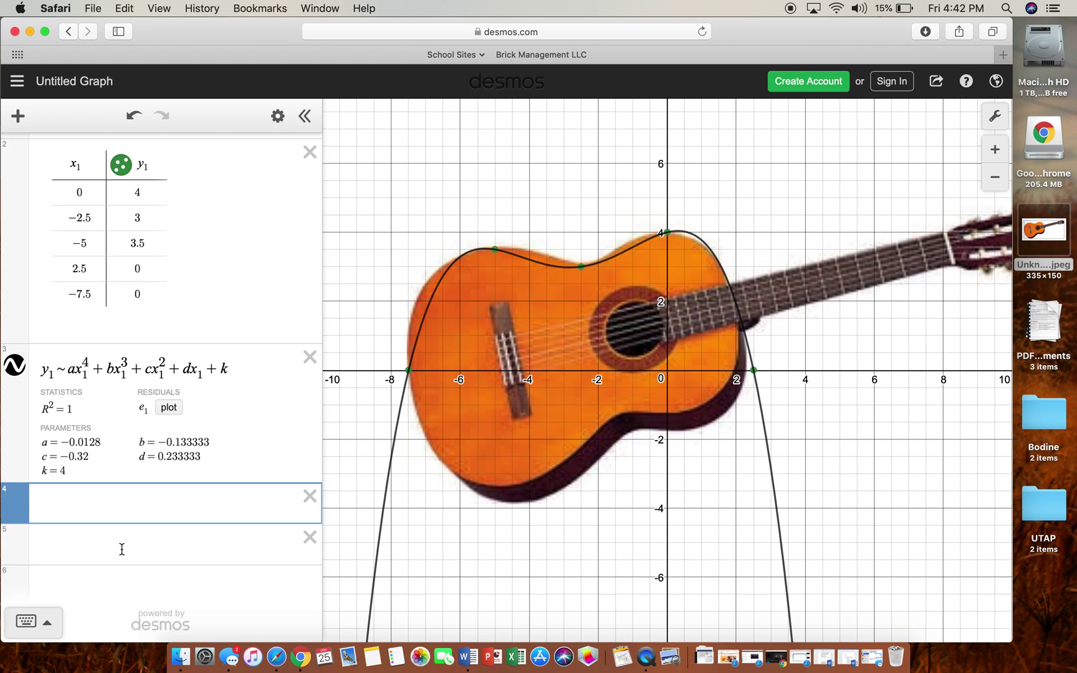
{"action": "type", "text": "-0.01x^4"}
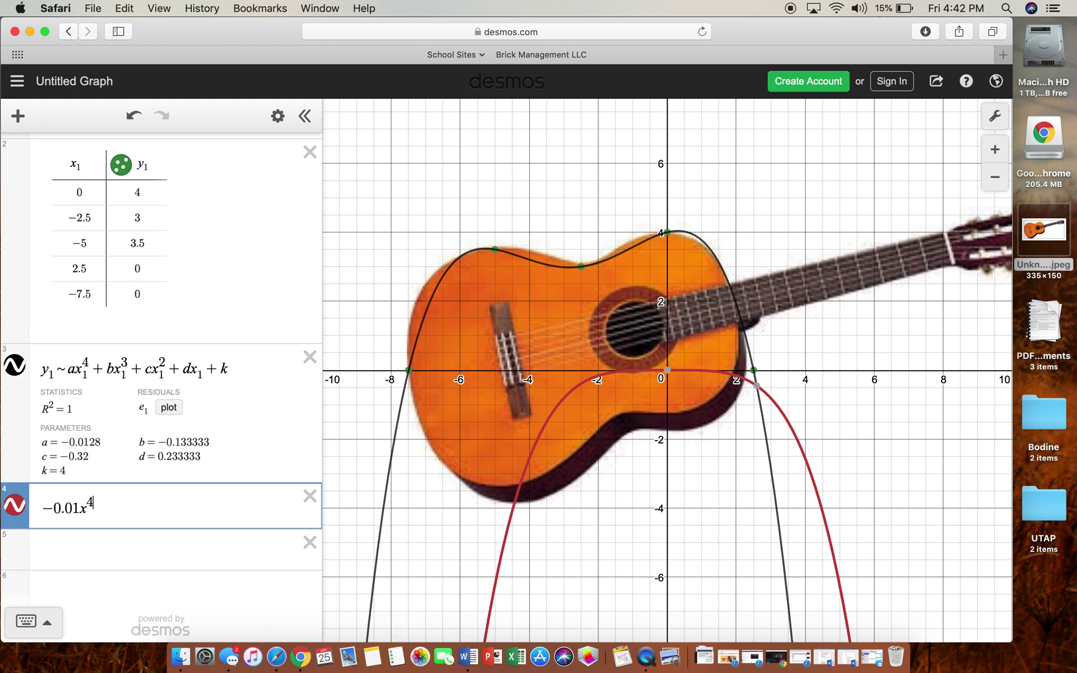
{"action": "key", "text": "Right"}
{"action": "type", "text": "-"}
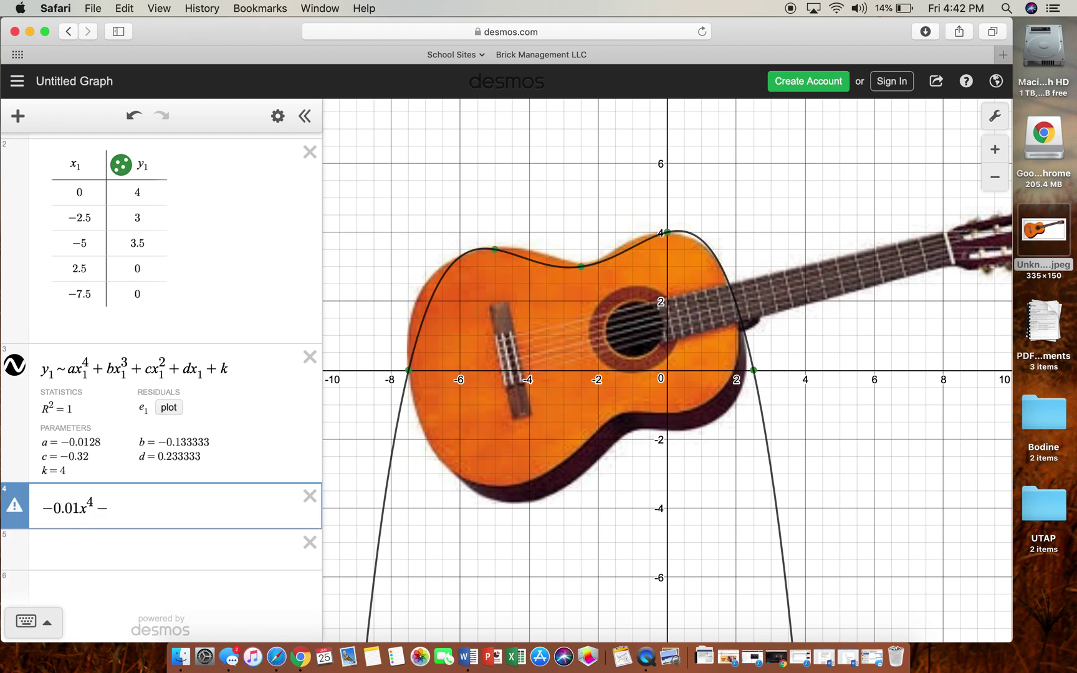
{"action": "type", "text": "0."}
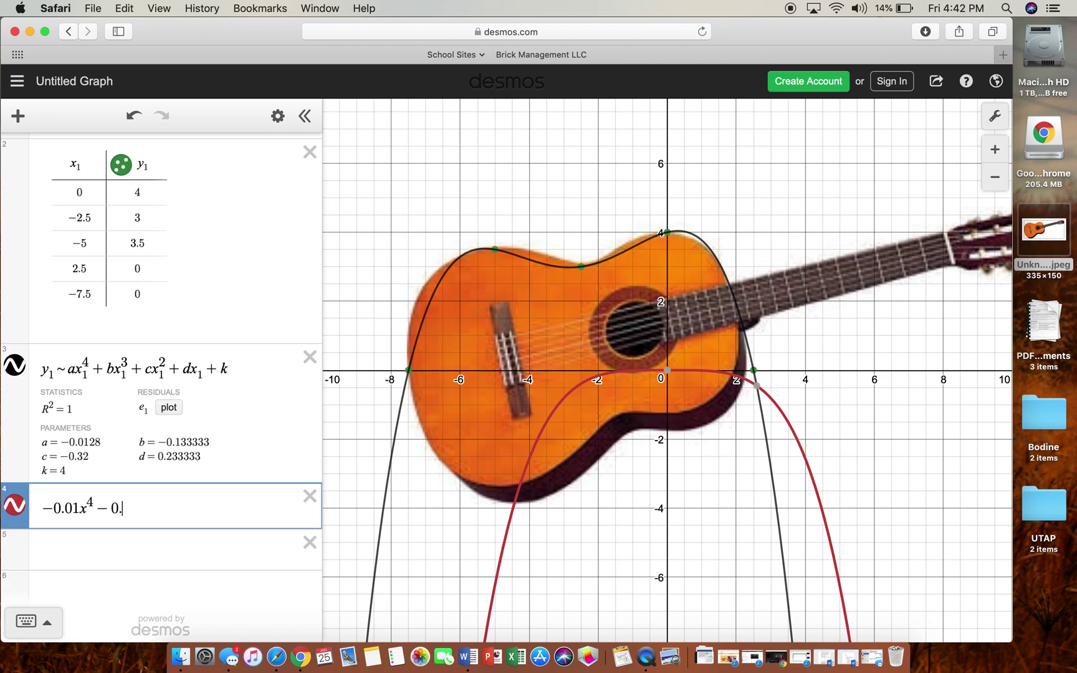
{"action": "type", "text": "1"}
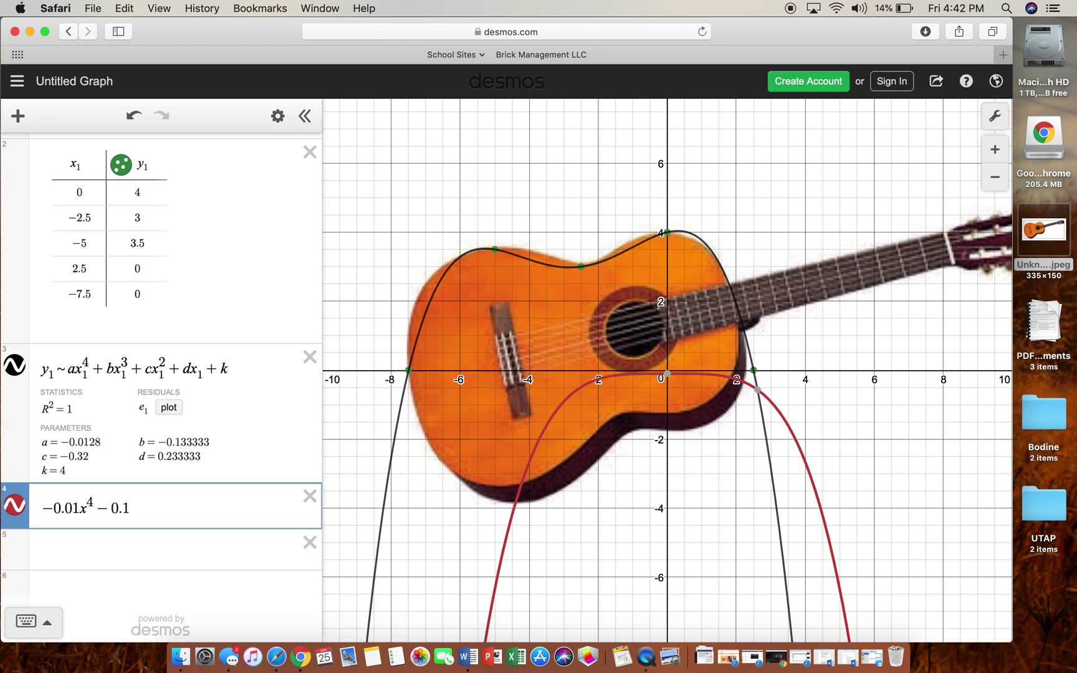
{"action": "type", "text": "x"}
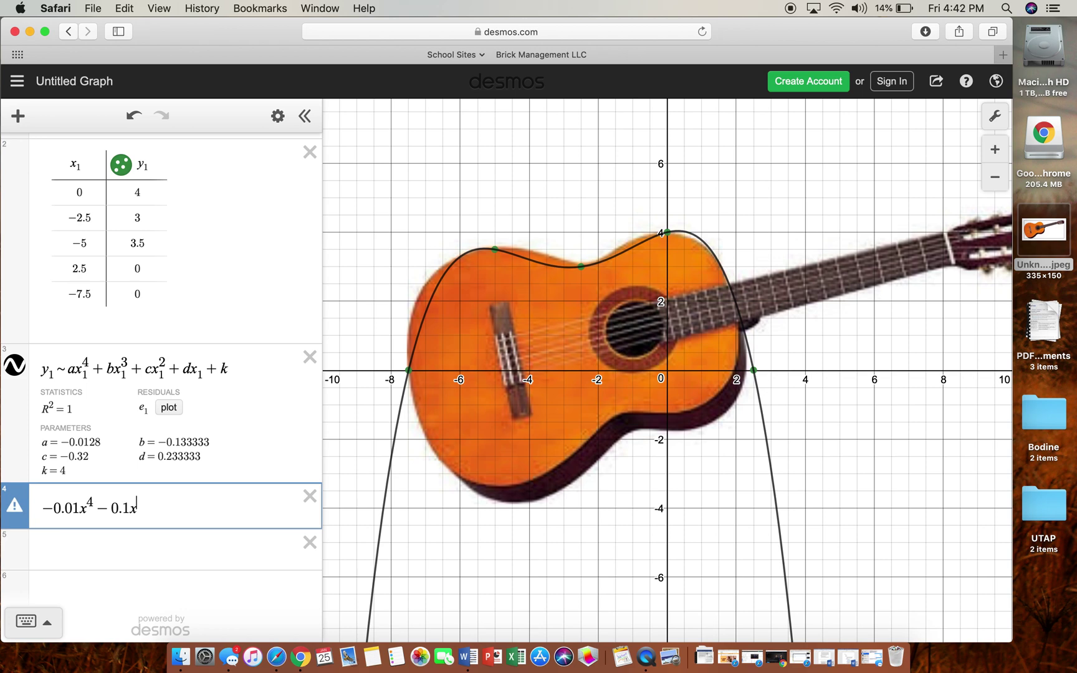
{"action": "type", "text": "^3"}
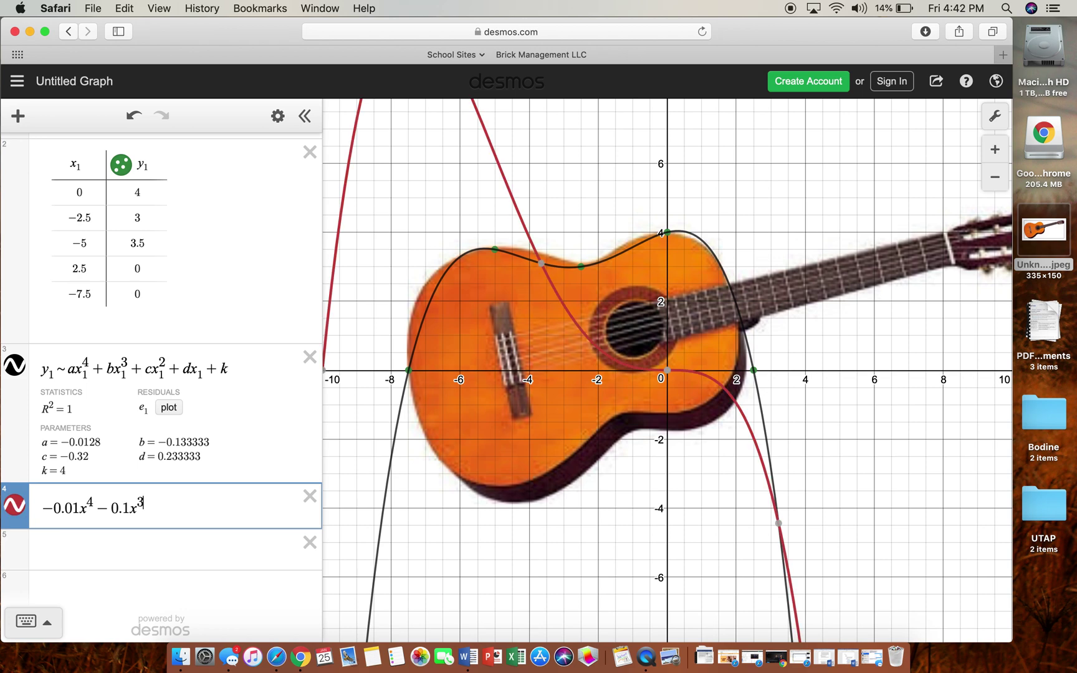
{"action": "type", "text": "+"}
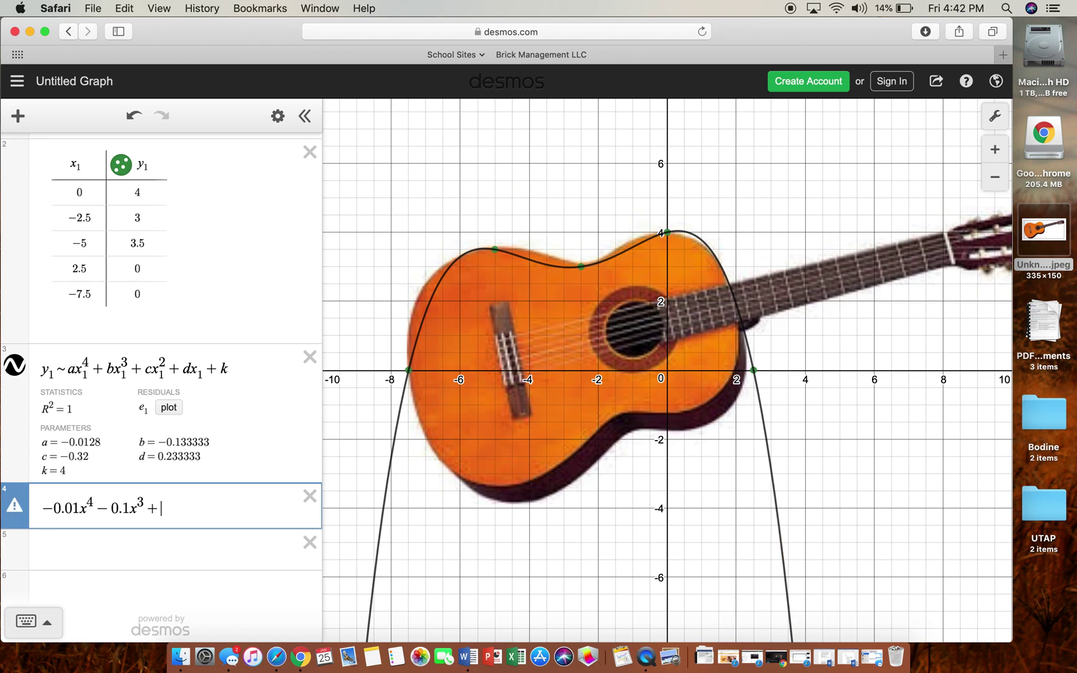
{"action": "key", "text": "BackSpace"}
{"action": "type", "text": "-0"}
{"action": "type", "text": ".32"}
{"action": "key", "text": "Left"}
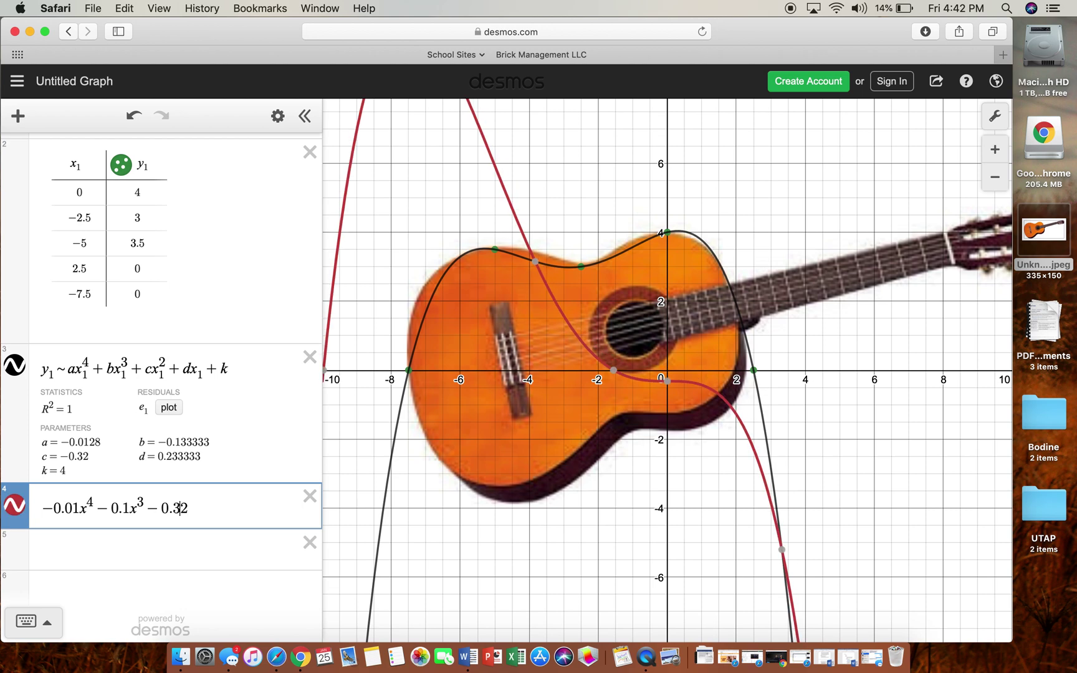
{"action": "key", "text": "Left"}
{"action": "key", "text": "Left"}
{"action": "type", "text": "32"}
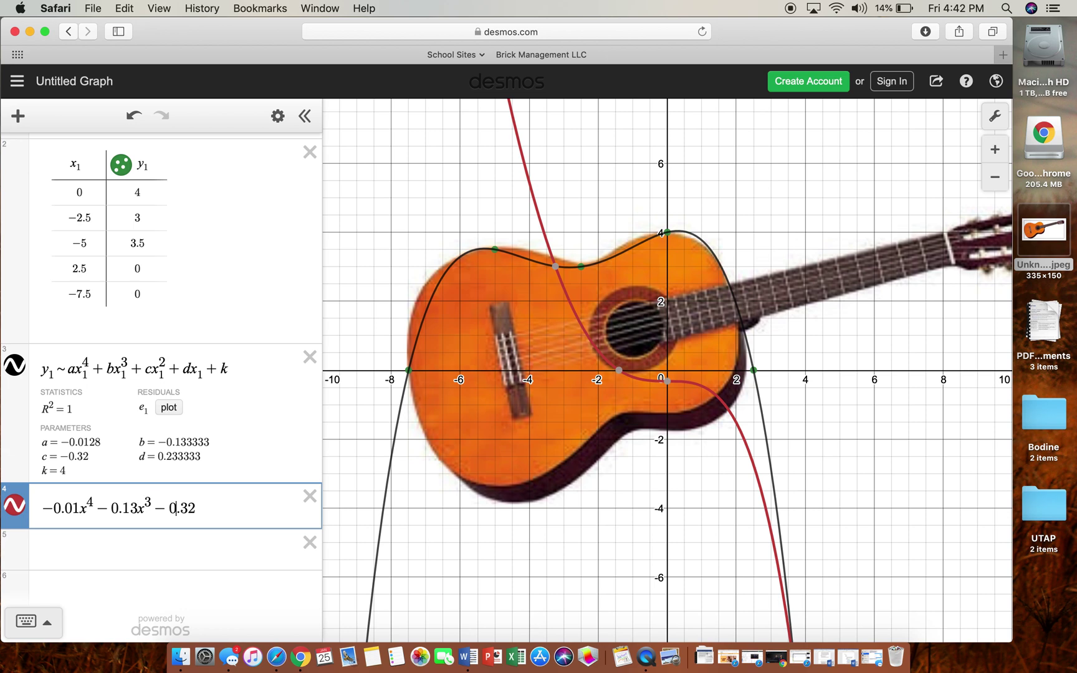
{"action": "type", "text": "x^2"}
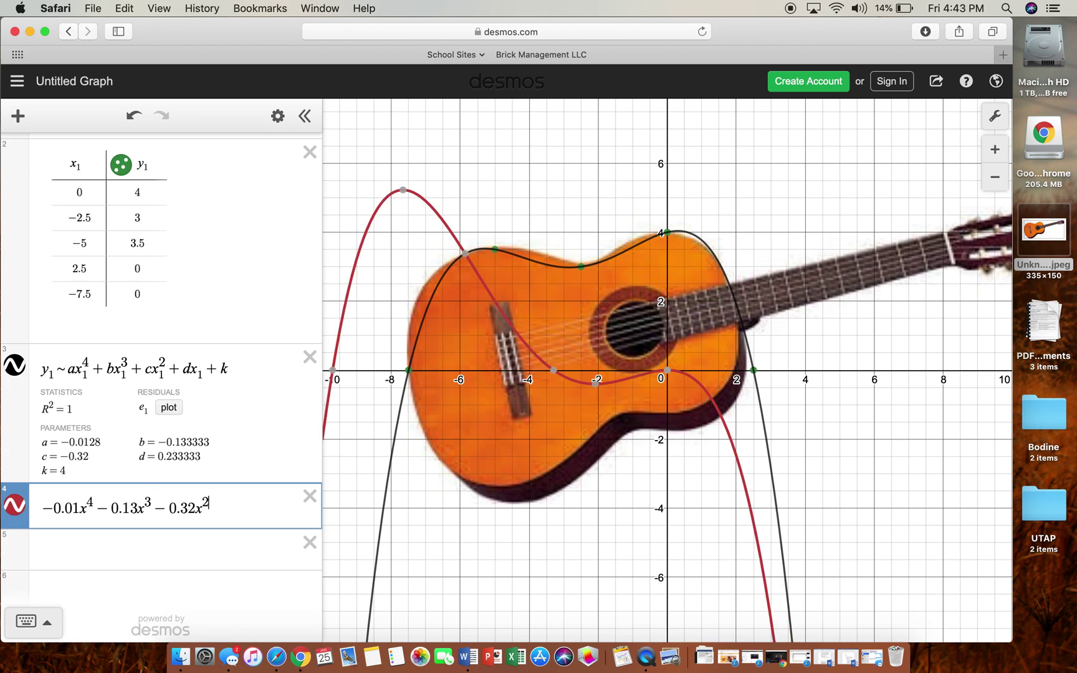
{"action": "type", "text": "+"}
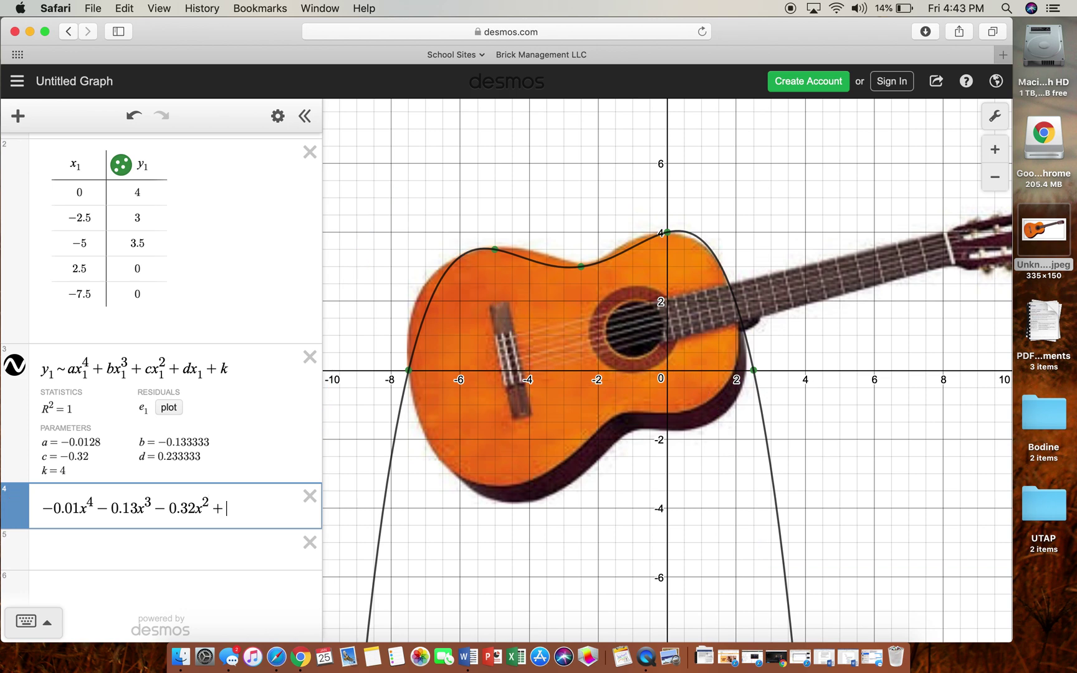
{"action": "type", "text": "0.23"}
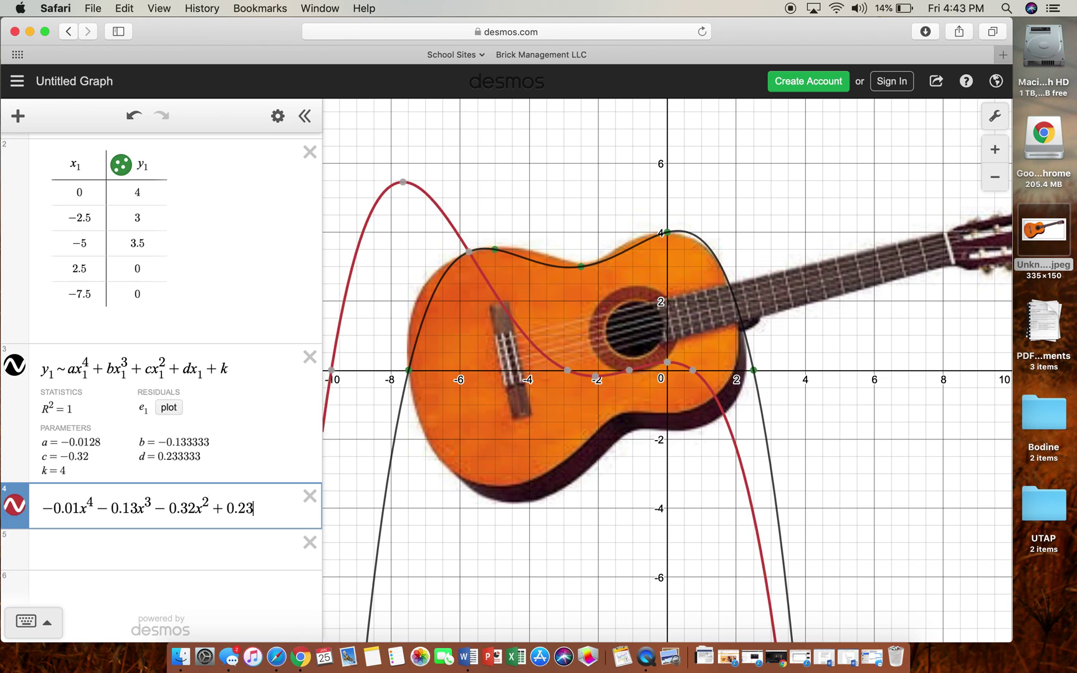
{"action": "type", "text": "x"}
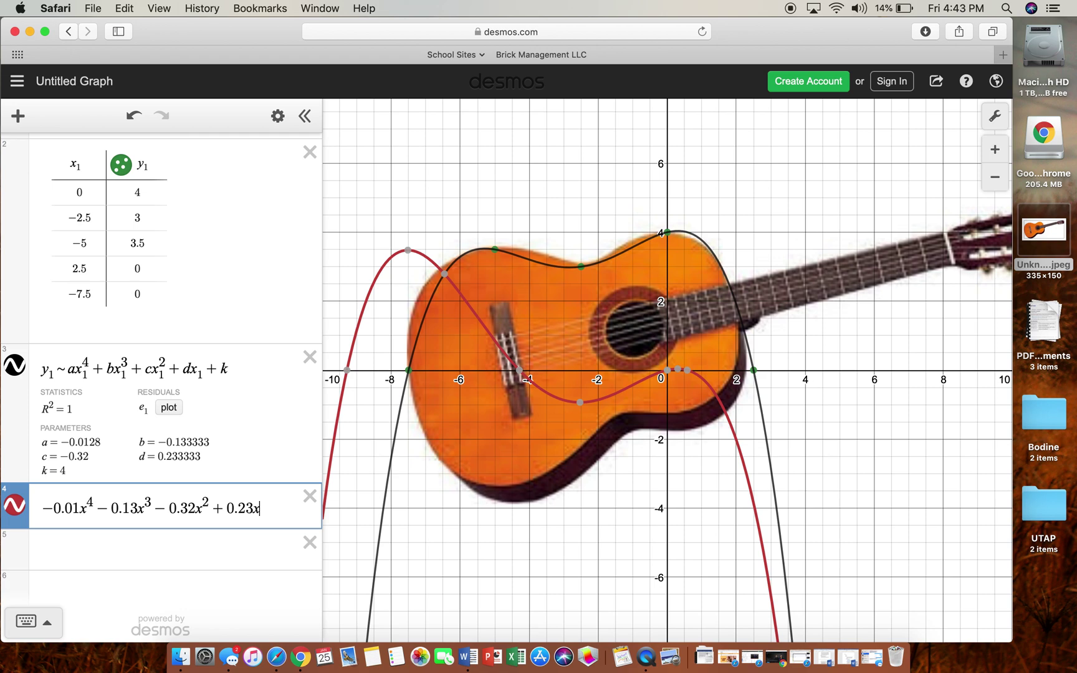
{"action": "type", "text": "="}
{"action": "key", "text": "BackSpace"}
{"action": "type", "text": "+4"}
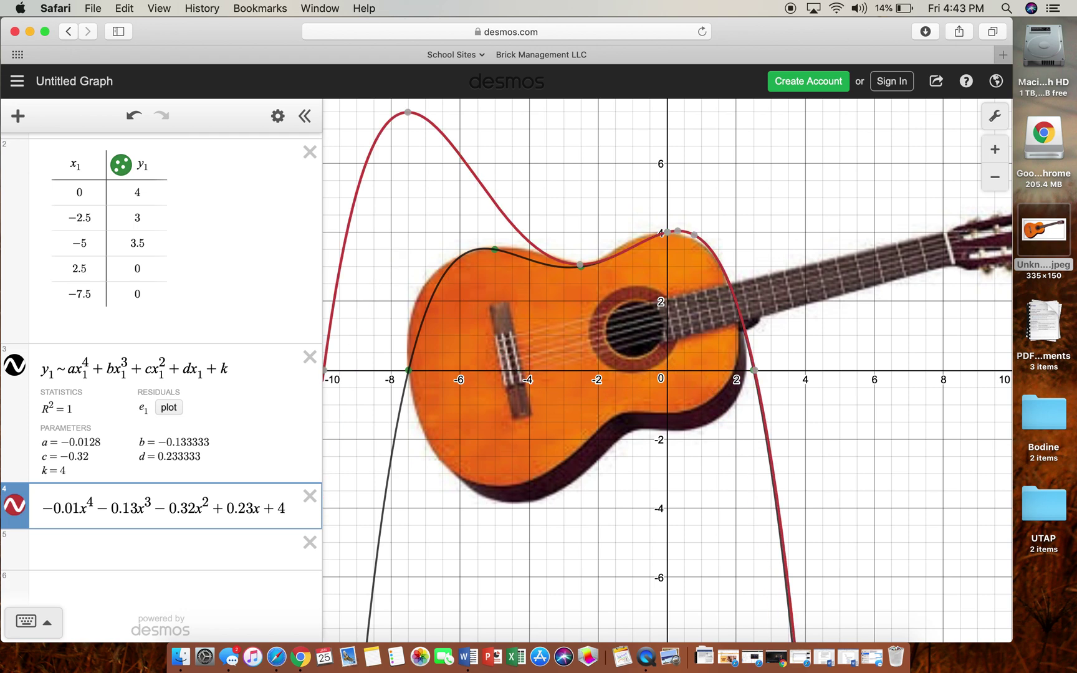
{"action": "scroll", "coordinate": [392, 394], "scroll_direction": "up", "scroll_amount": 2}
Step: Zoom out to show the whole guitar and change the x⁴ coefficient to −0.012
{"action": "scroll", "coordinate": [392, 394], "scroll_direction": "down", "scroll_amount": 2}
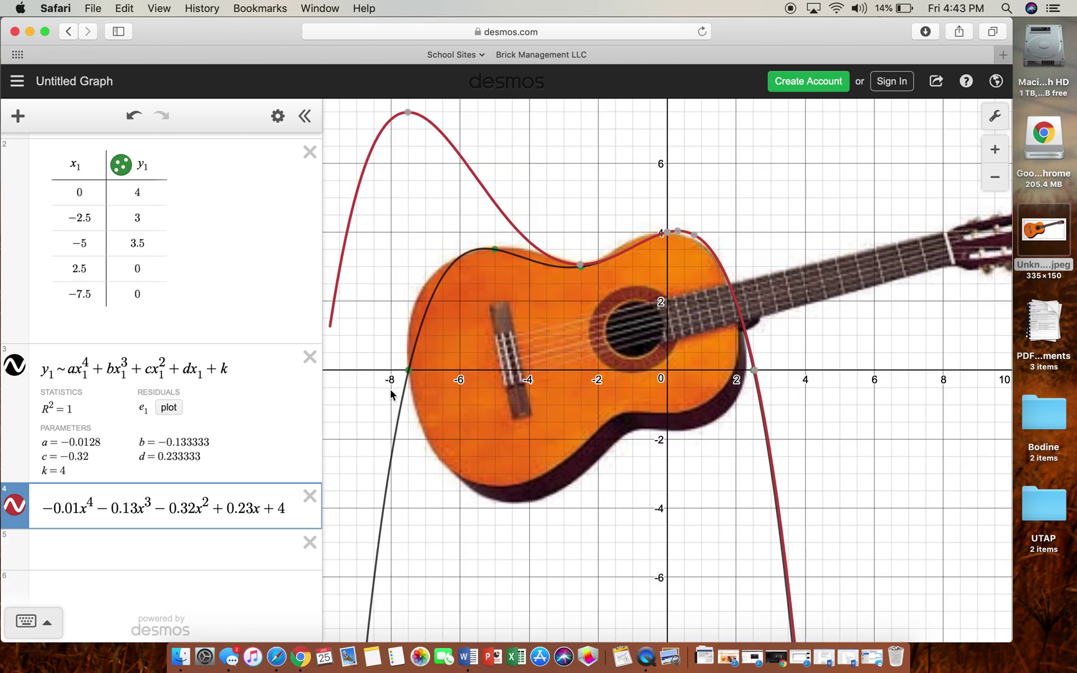
{"action": "scroll", "coordinate": [392, 394], "scroll_direction": "down", "scroll_amount": 2}
{"action": "left_click_drag", "start_coordinate": [505, 150], "coordinate": [627, 171]}
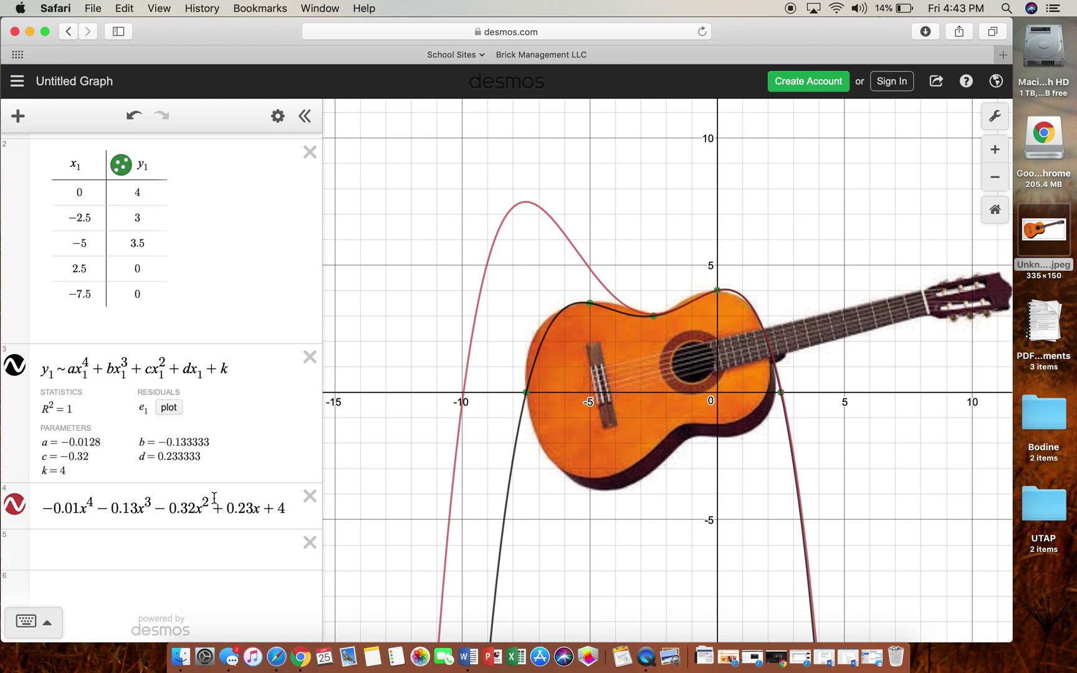
{"action": "left_click", "coordinate": [87, 509]}
{"action": "type", "text": "3"}
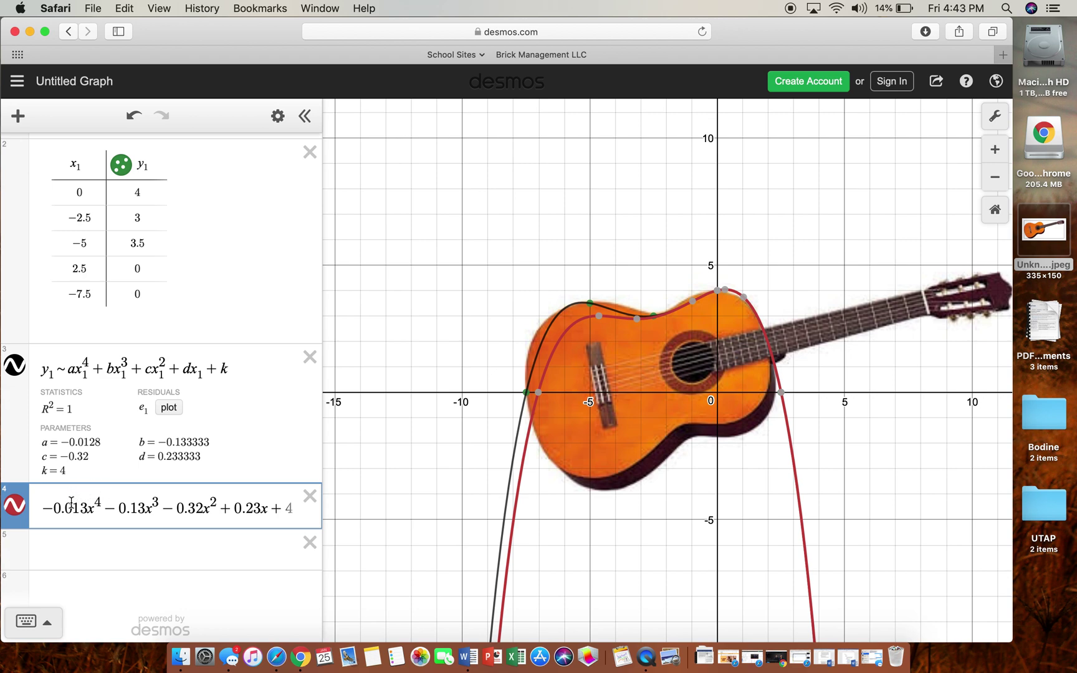
{"action": "key", "text": "BackSpace"}
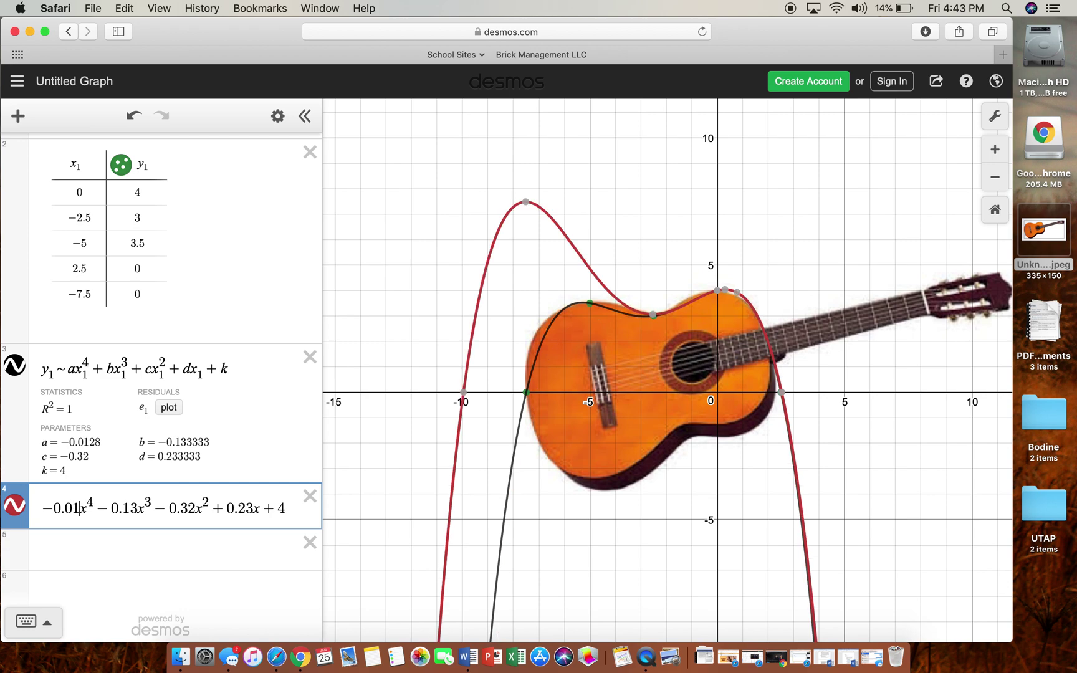
{"action": "type", "text": "2"}
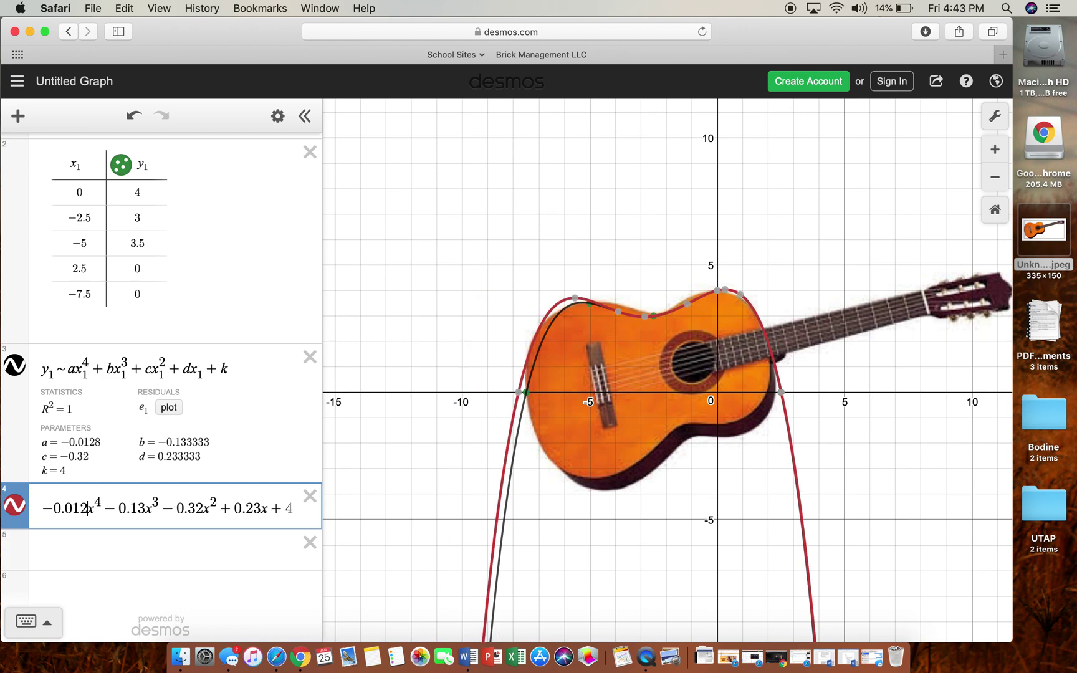
Step: Refine the coefficients to −0.133 for x³, 0.233 for x and −0.0128 for x⁴
{"action": "left_click", "coordinate": [145, 508]}
{"action": "type", "text": "3"}
{"action": "left_click", "coordinate": [209, 508]}
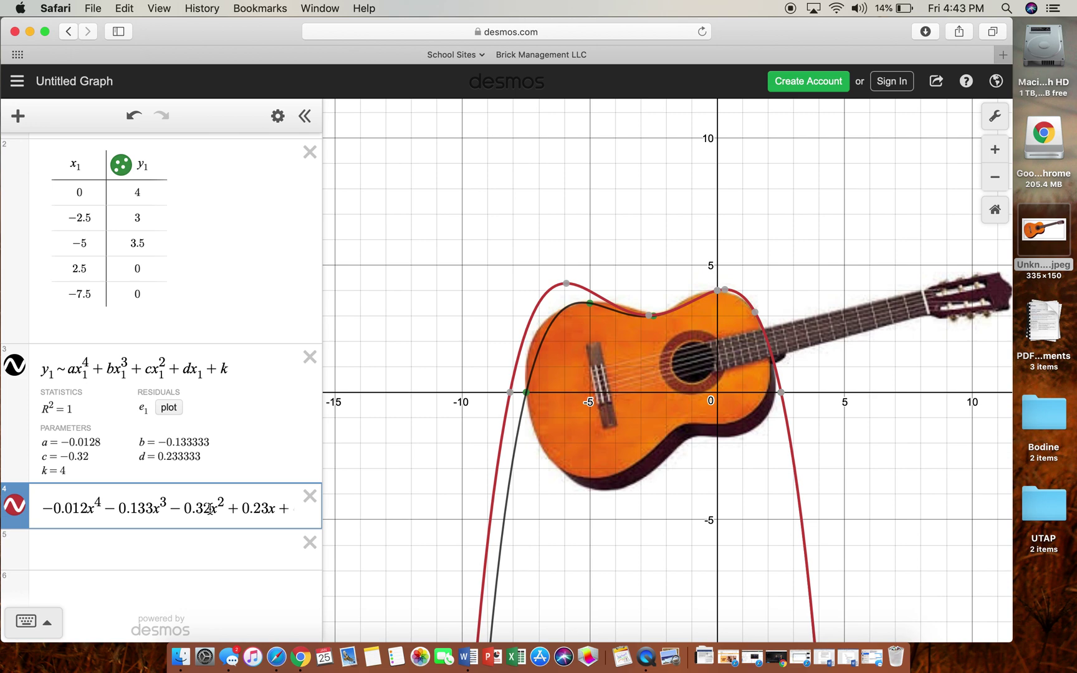
{"action": "left_click", "coordinate": [268, 509]}
{"action": "type", "text": "3"}
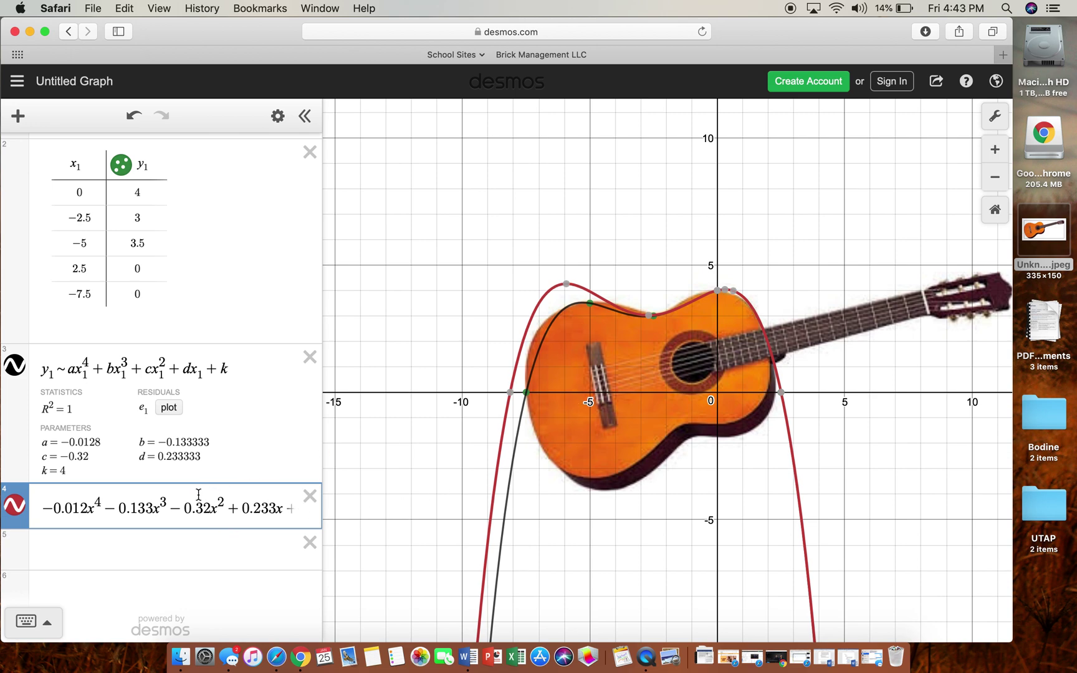
{"action": "left_click", "coordinate": [90, 508]}
{"action": "type", "text": "8"}
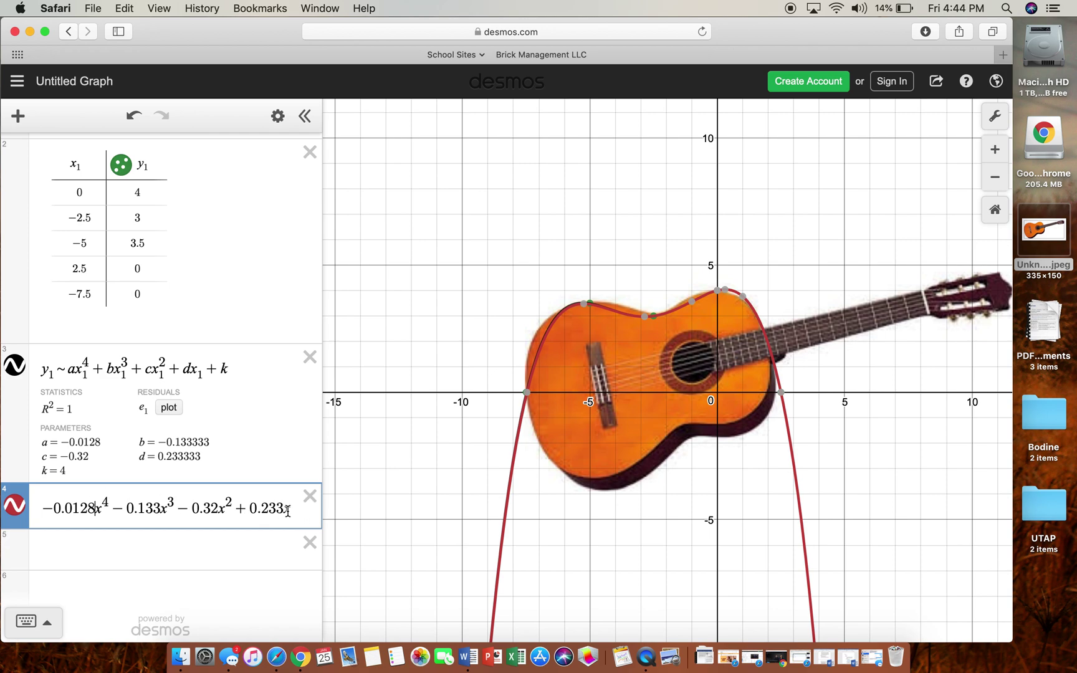
{"action": "left_click_drag", "start_coordinate": [287, 510], "coordinate": [16, 522]}
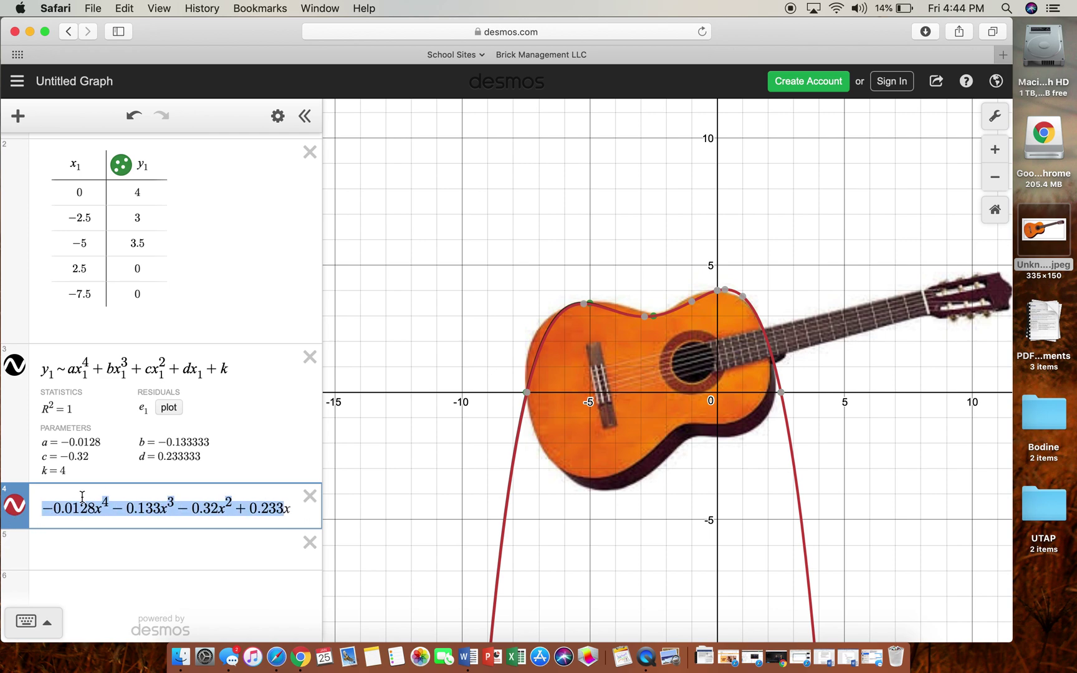
{"action": "left_click", "coordinate": [247, 510]}
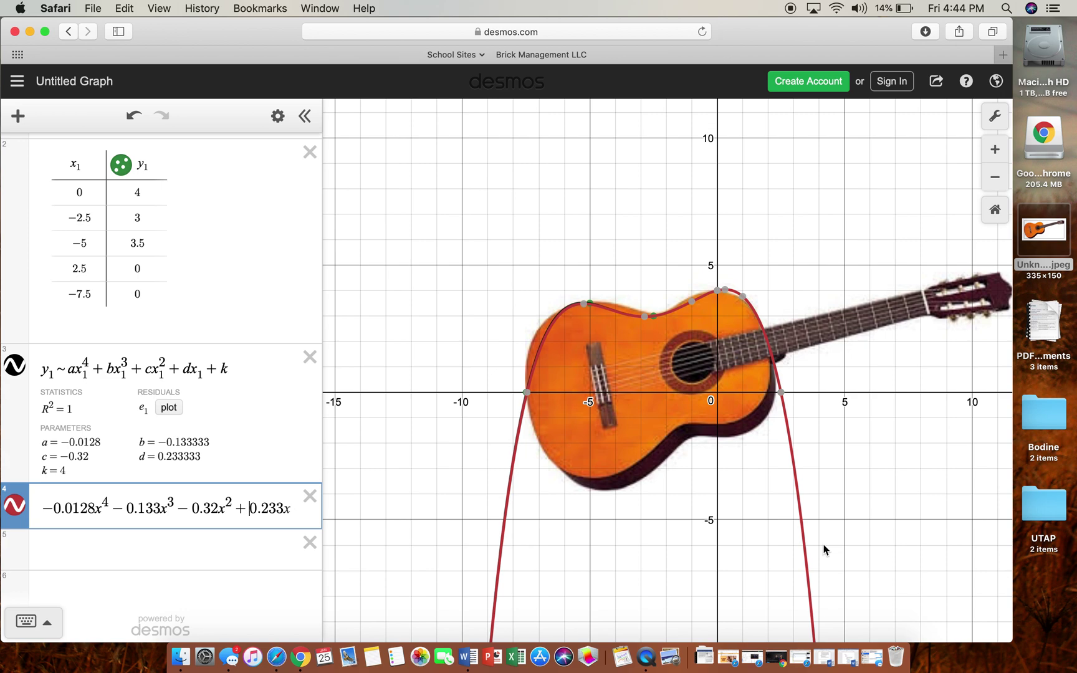
{"action": "left_click", "coordinate": [781, 393]}
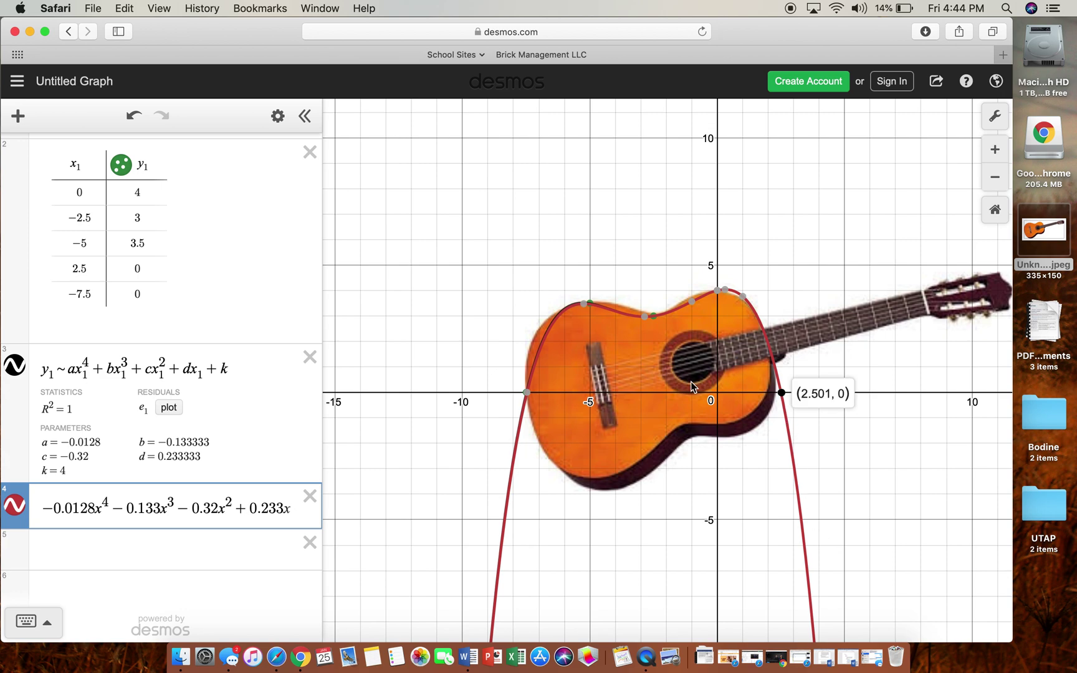
{"action": "left_click", "coordinate": [527, 393]}
{"action": "left_click", "coordinate": [584, 304]}
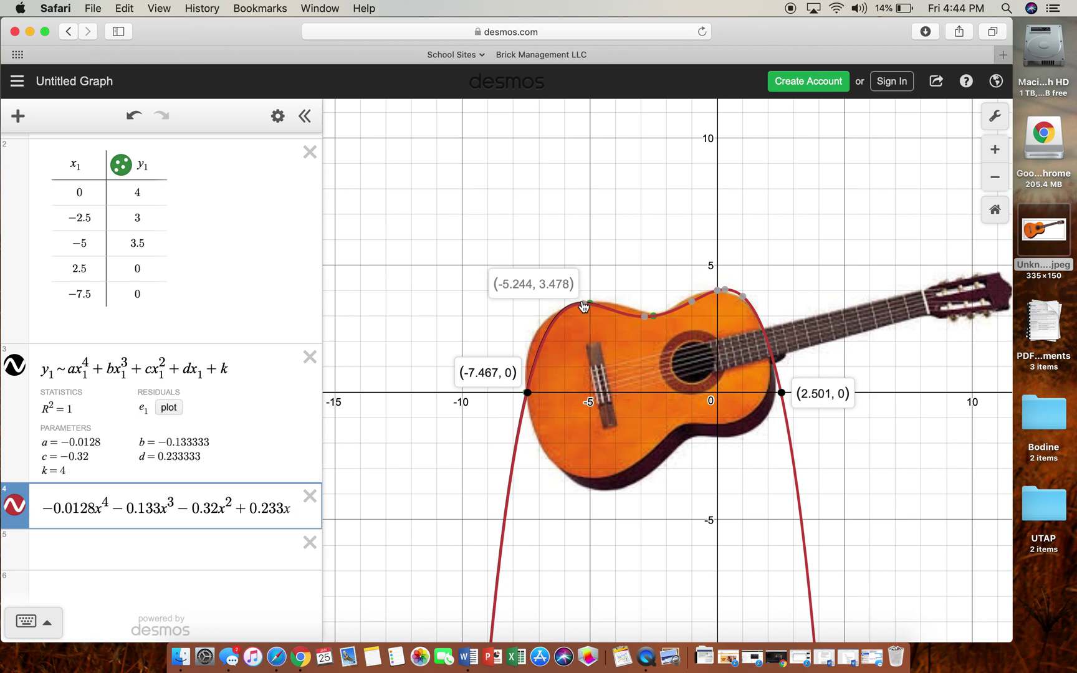
{"action": "left_click", "coordinate": [645, 316]}
{"action": "left_click", "coordinate": [726, 291]}
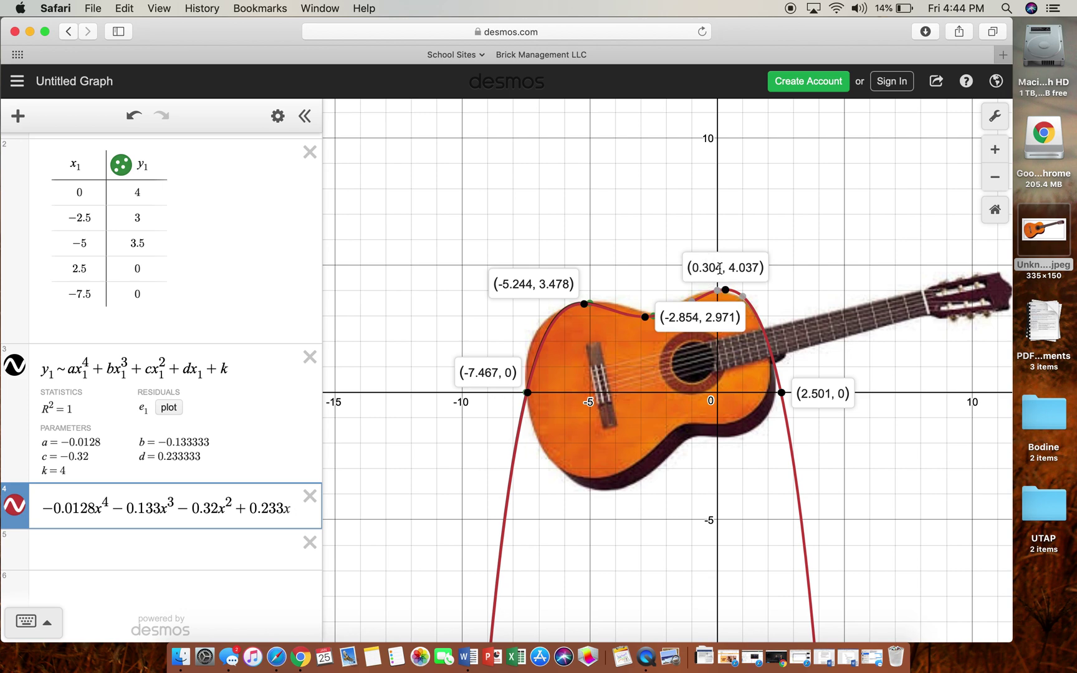
{"action": "left_click", "coordinate": [715, 414]}
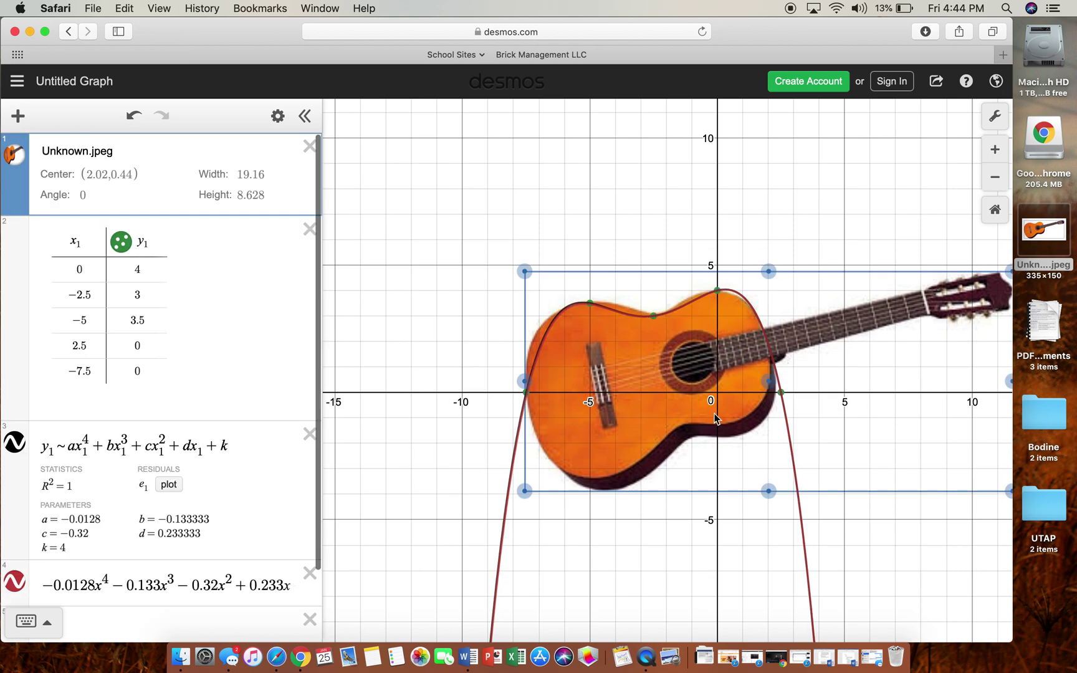
{"action": "left_click", "coordinate": [743, 523]}
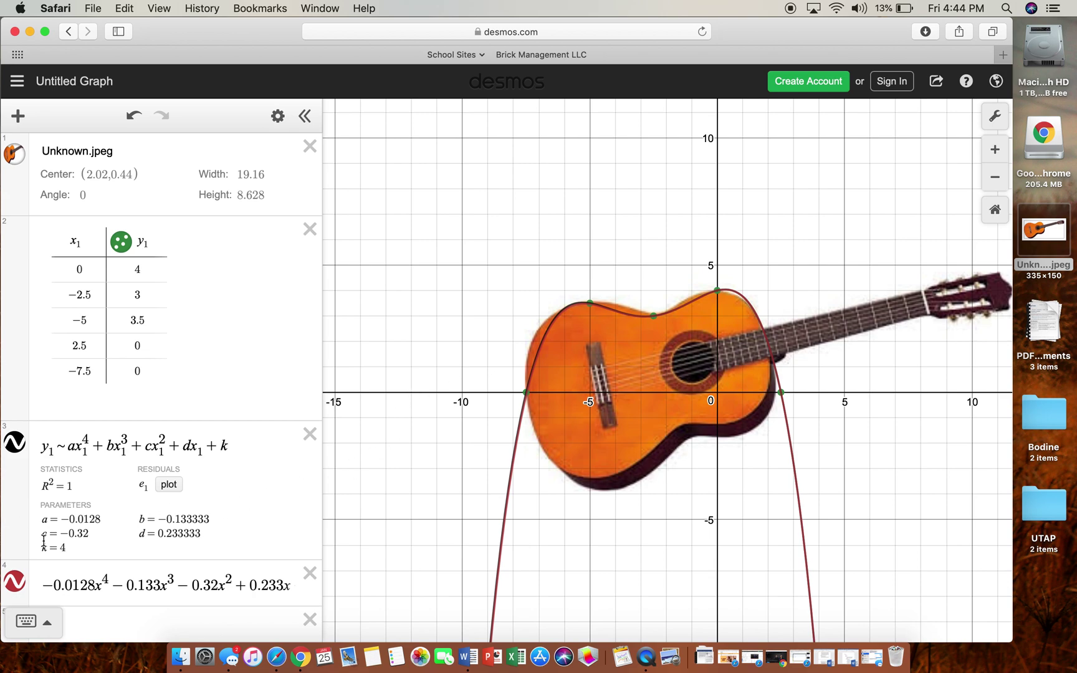
{"action": "scroll", "coordinate": [95, 555], "scroll_direction": "down", "scroll_amount": 2}
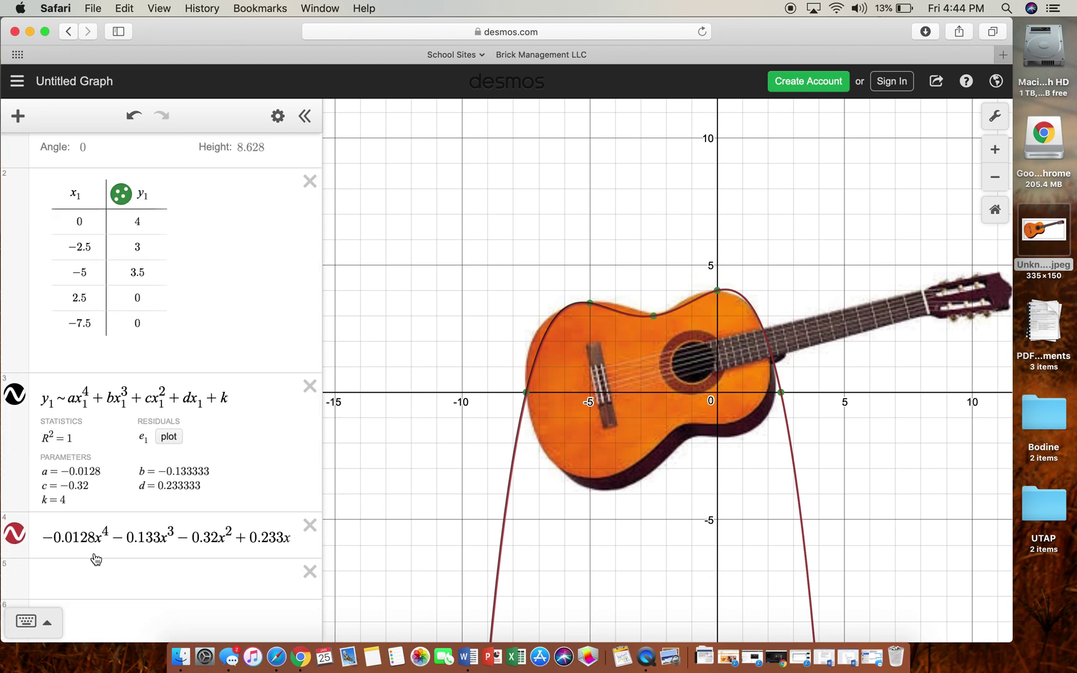